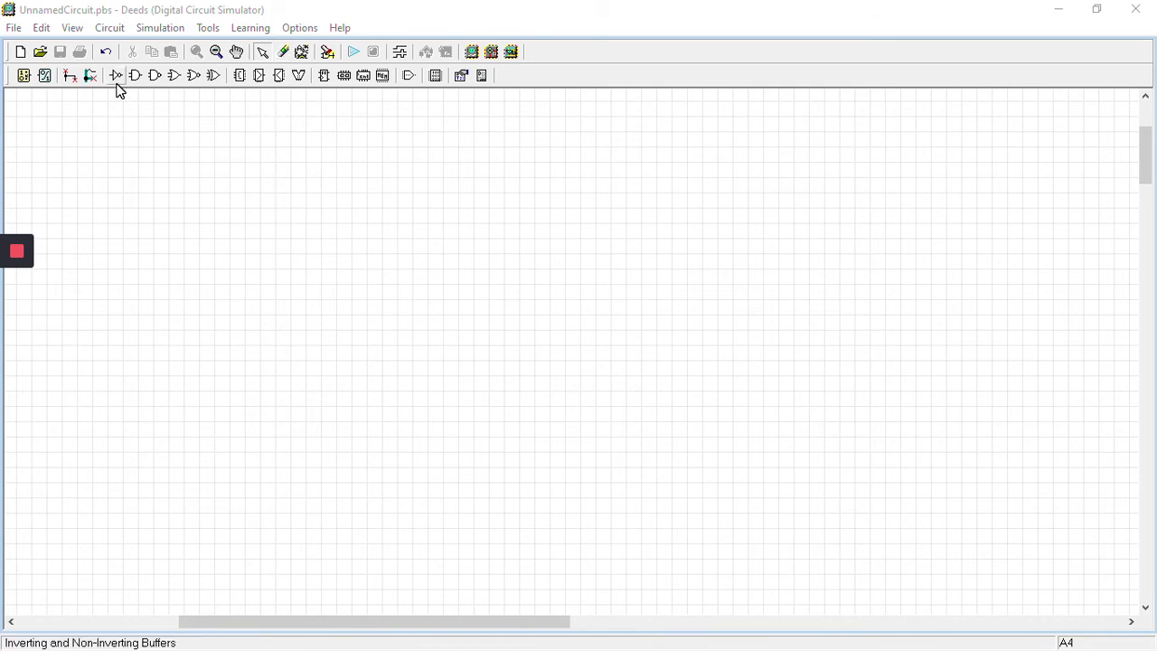
Place a NOT inverter near the centre of the canvas.
left_click(116, 77)
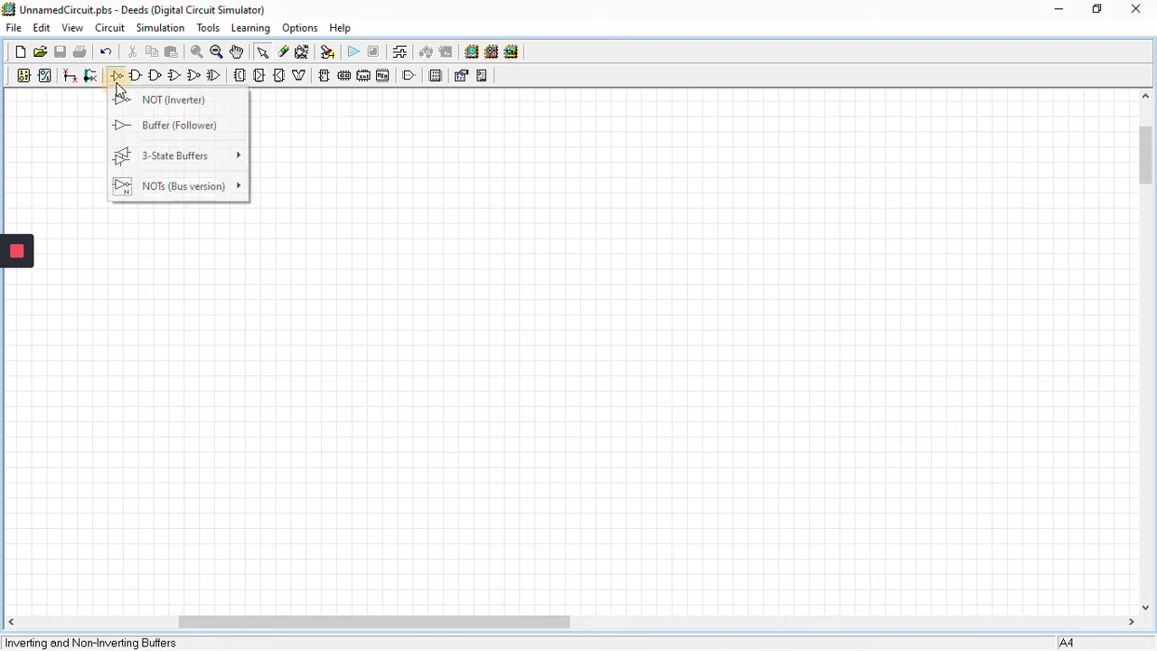
left_click(175, 104)
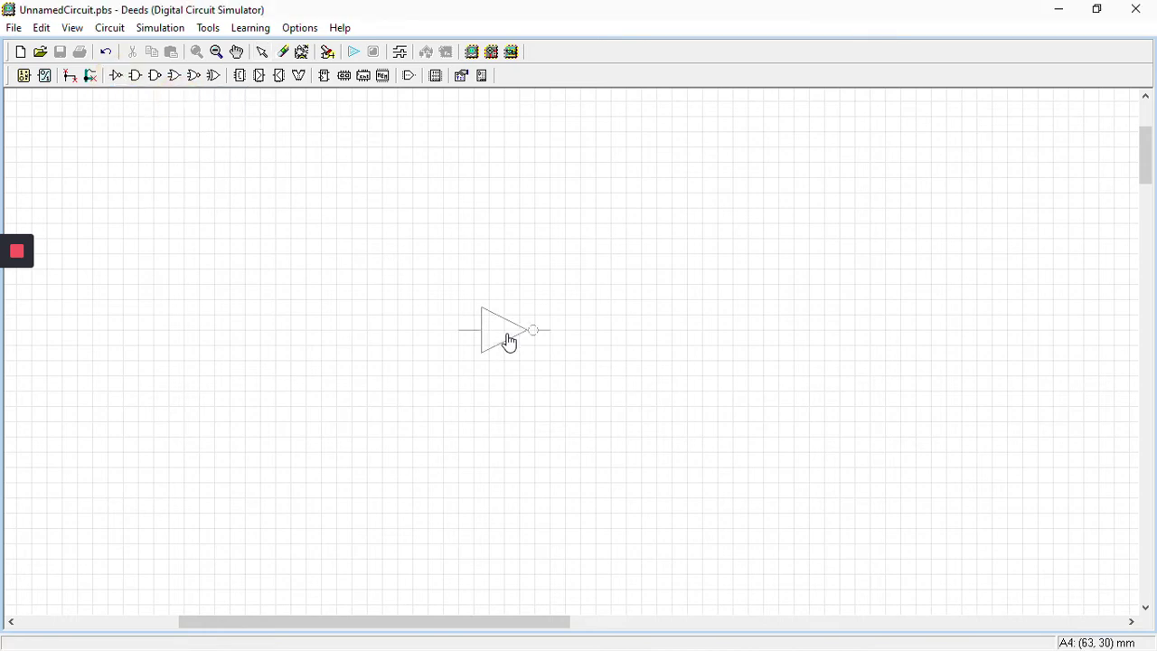
left_click(551, 266)
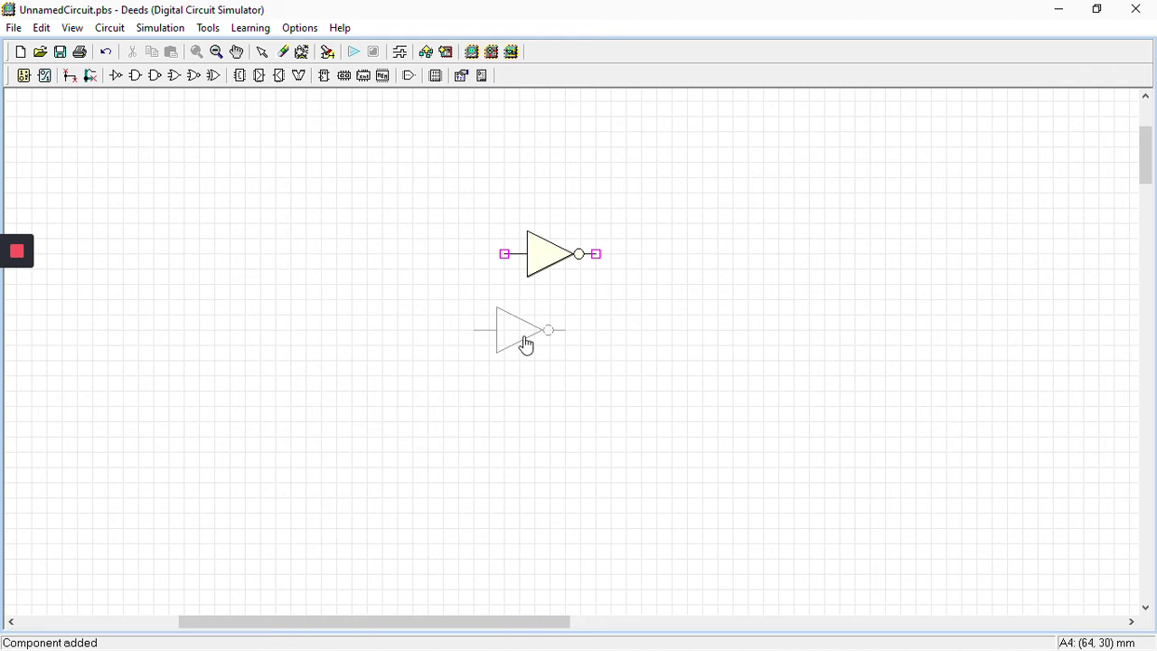
key("Escape")
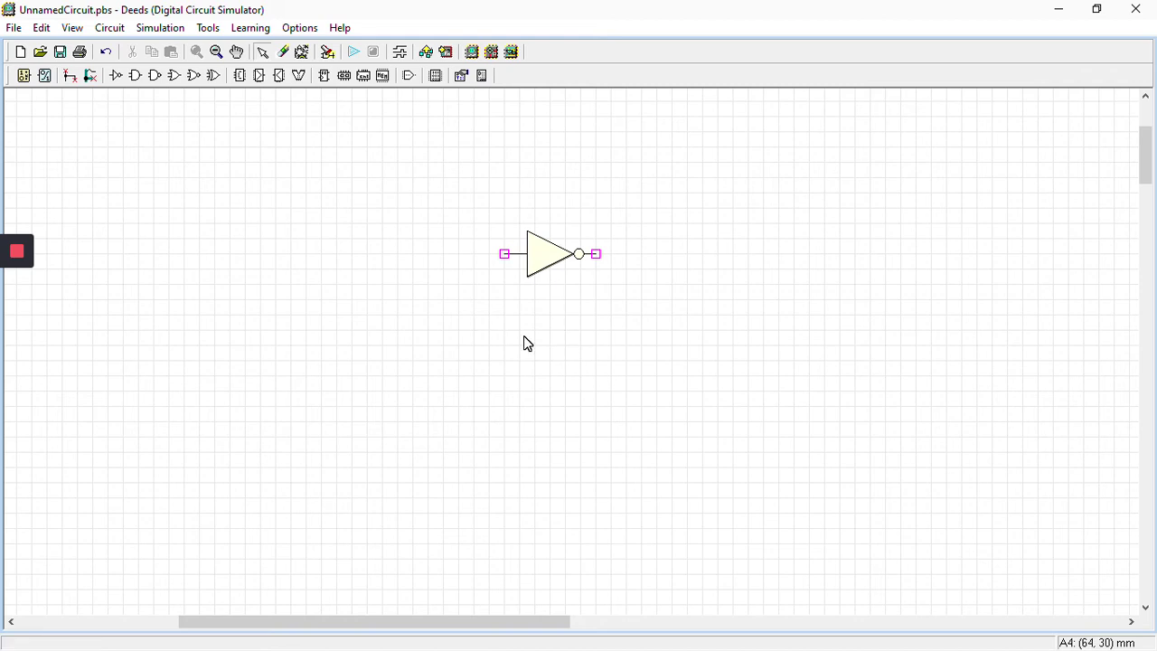
Place an input switch labelled A to the left of the NOT gate.
left_click(26, 82)
left_click(72, 106)
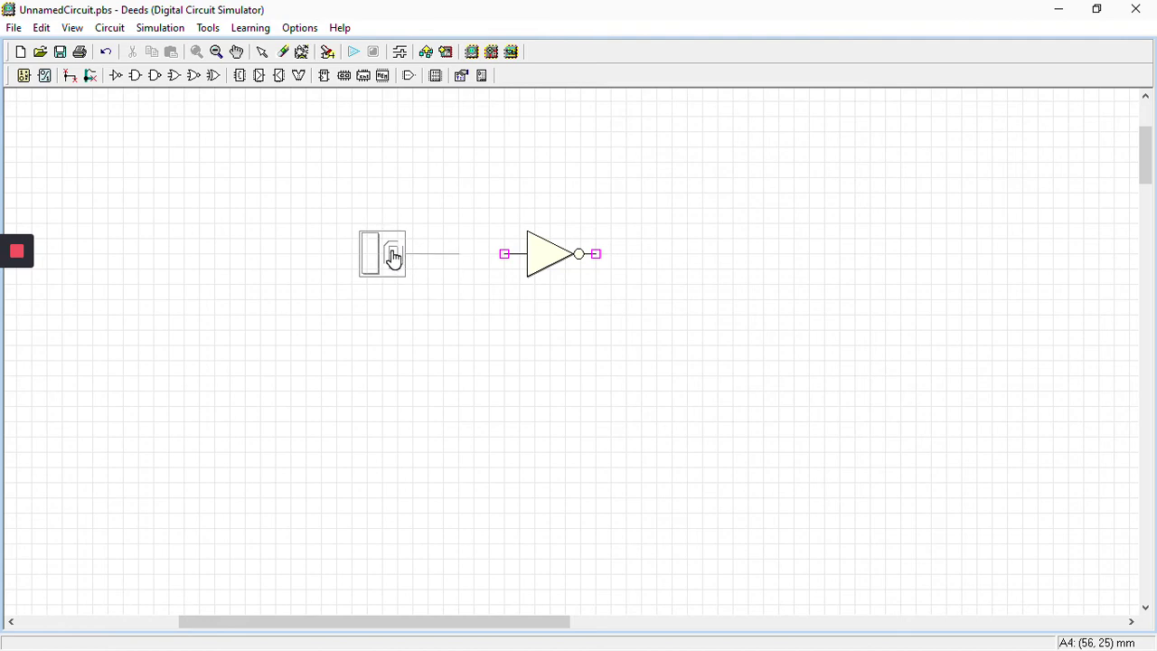
left_click(393, 258)
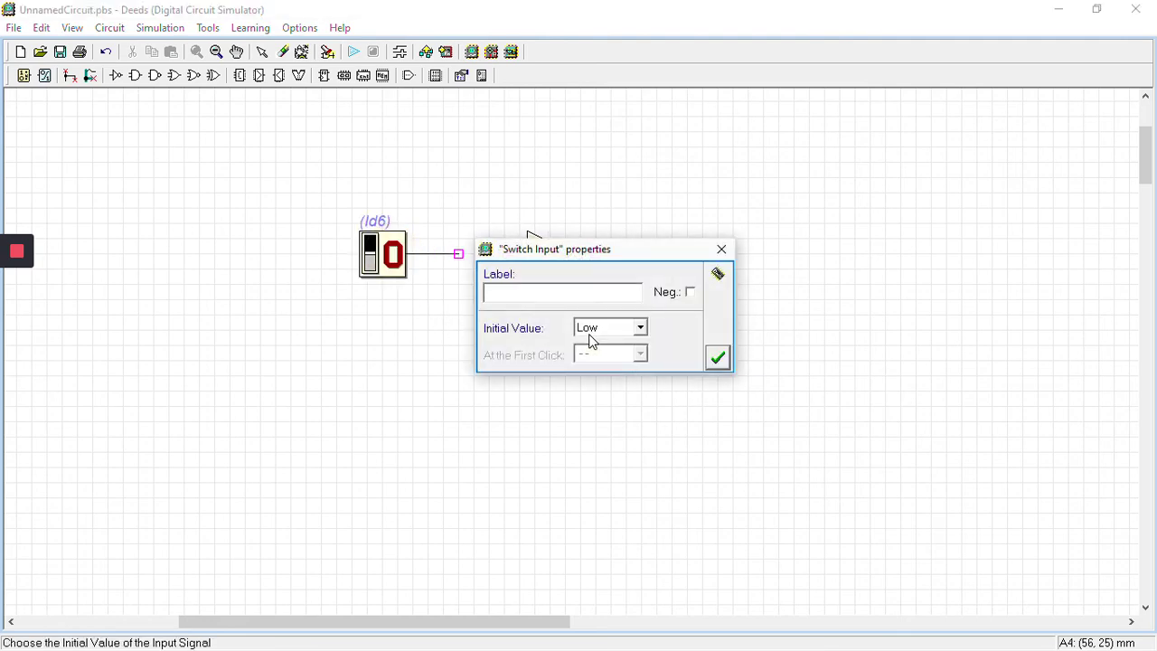
left_click(719, 358)
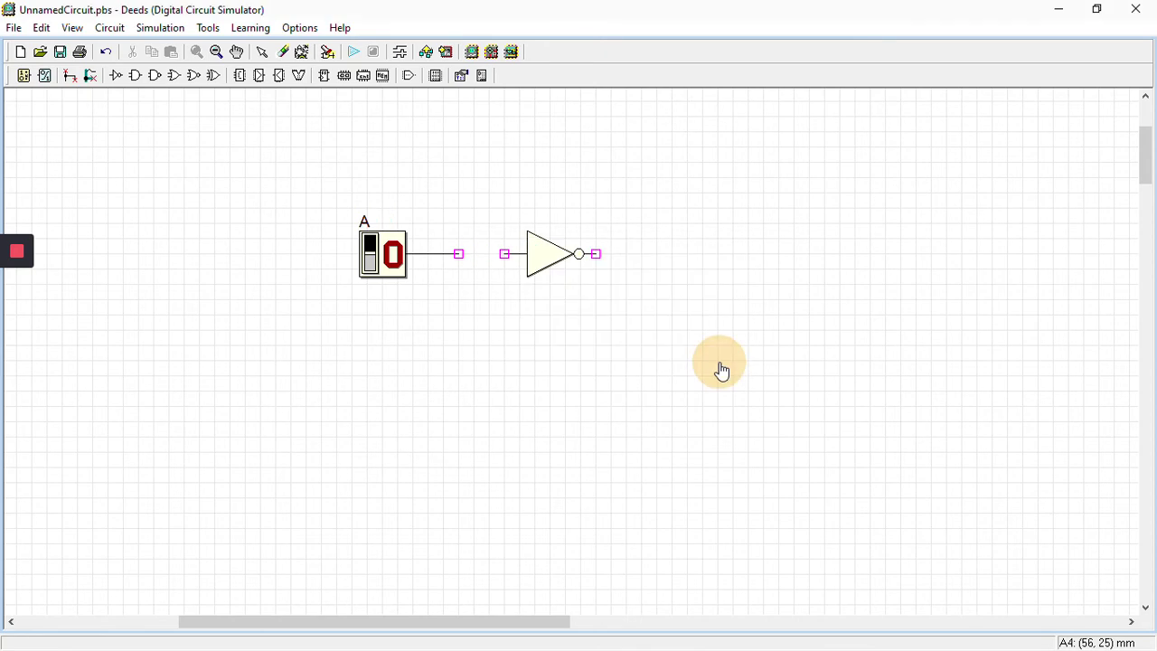
Place a one-bit output labelled Y to the right of the NOT gate.
left_click(45, 75)
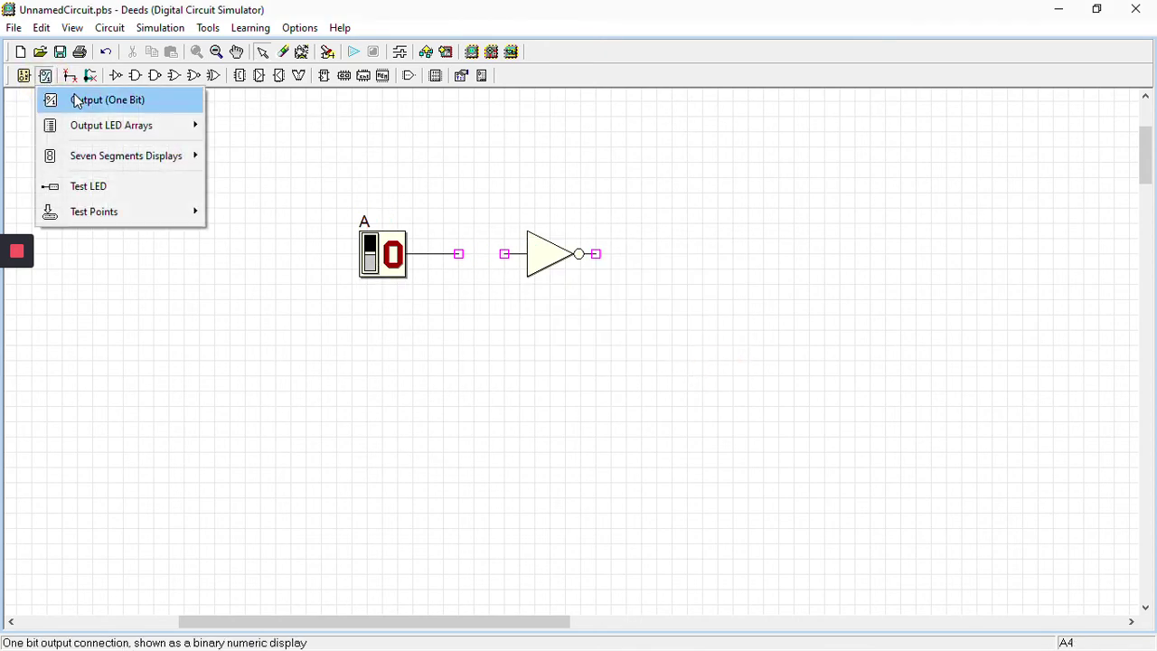
left_click(76, 100)
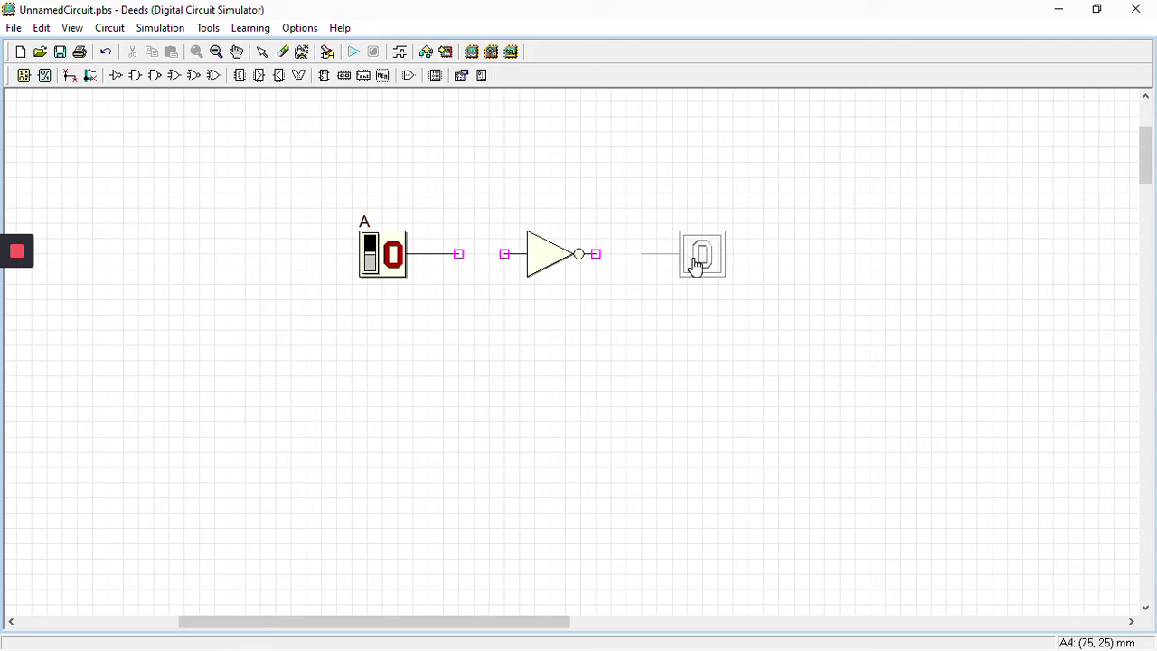
left_click(705, 268)
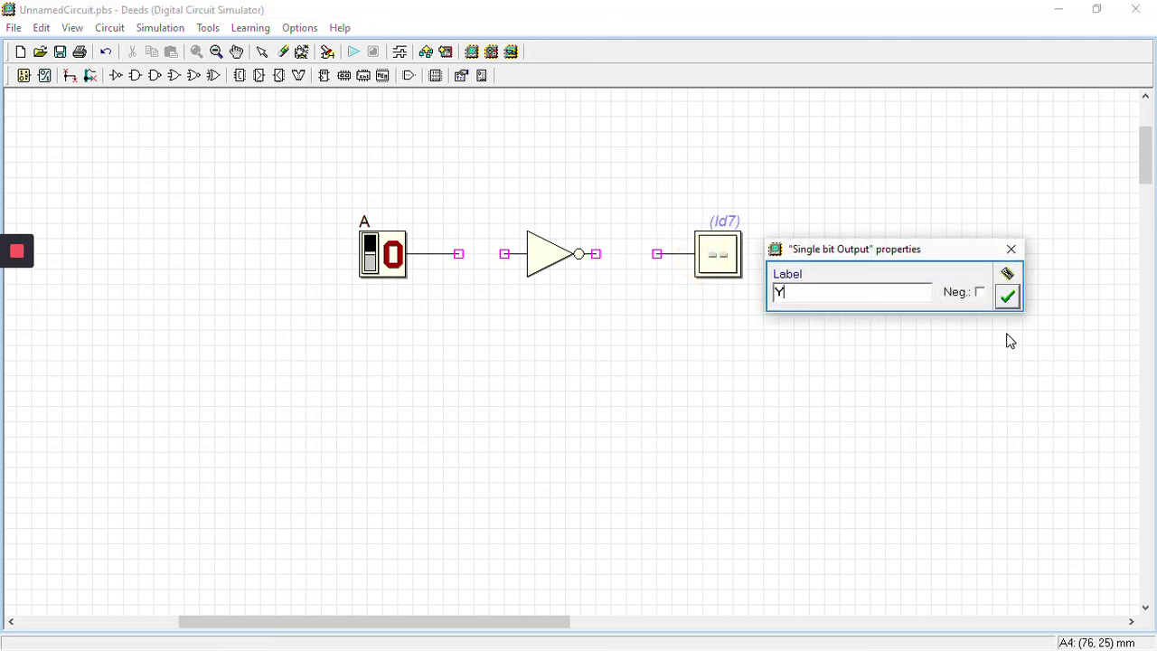
left_click(1008, 297)
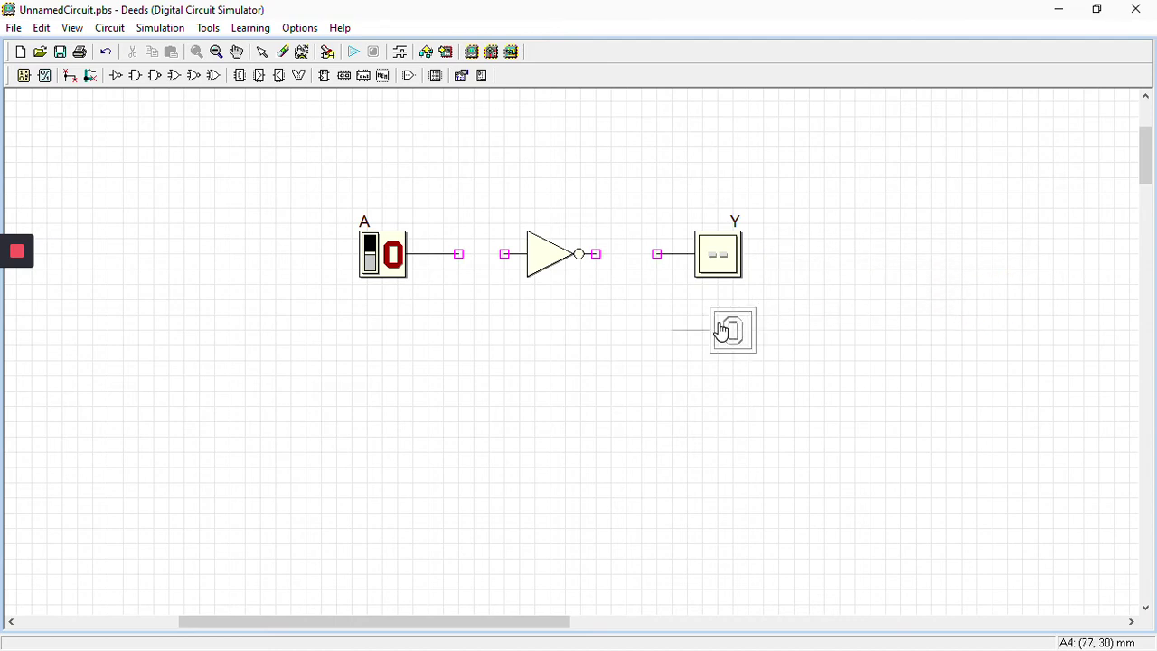
key("Escape")
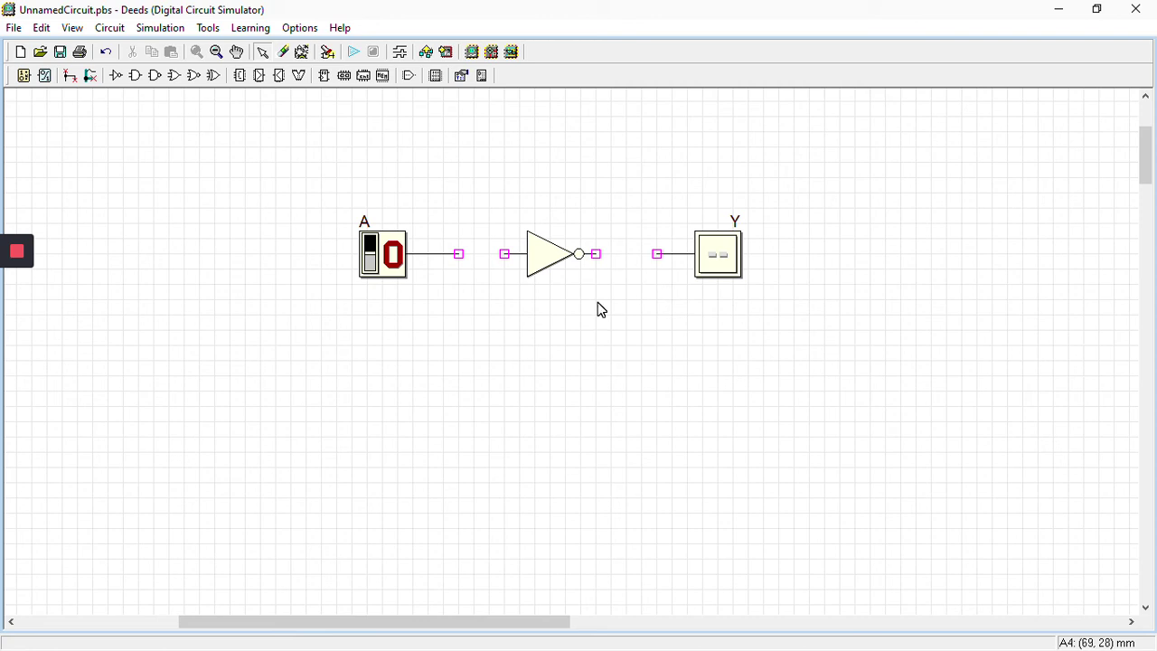
left_click(71, 78)
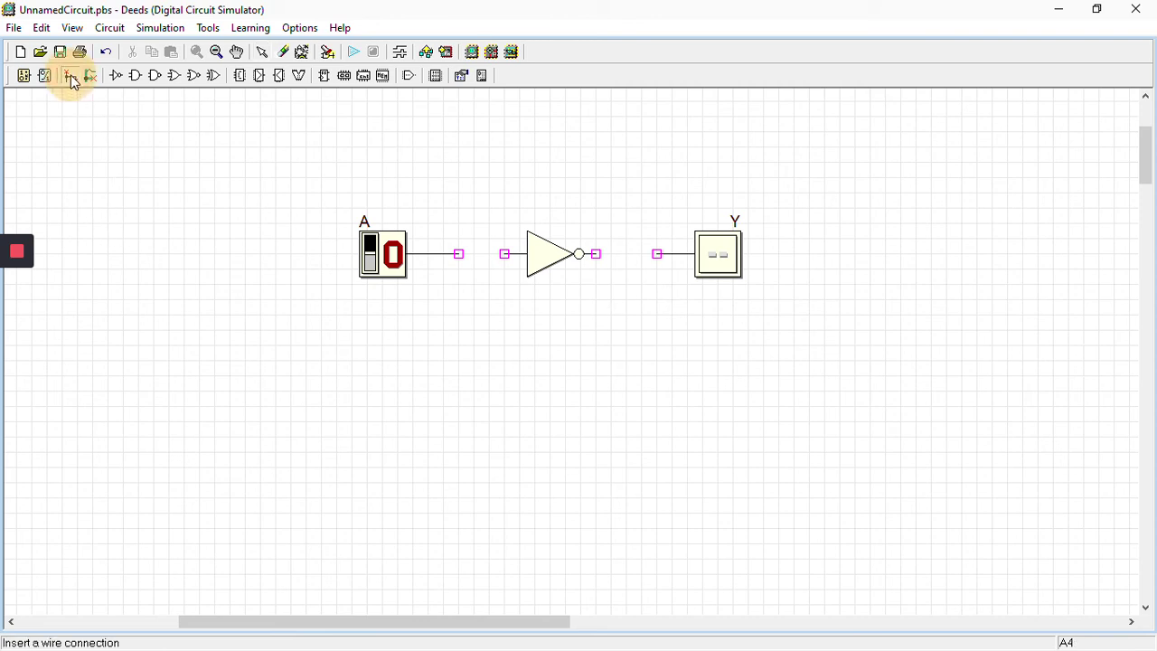
Wire switch A's output to the NOT input, and the NOT output to output Y's input.
left_click(459, 254)
left_click(504, 254)
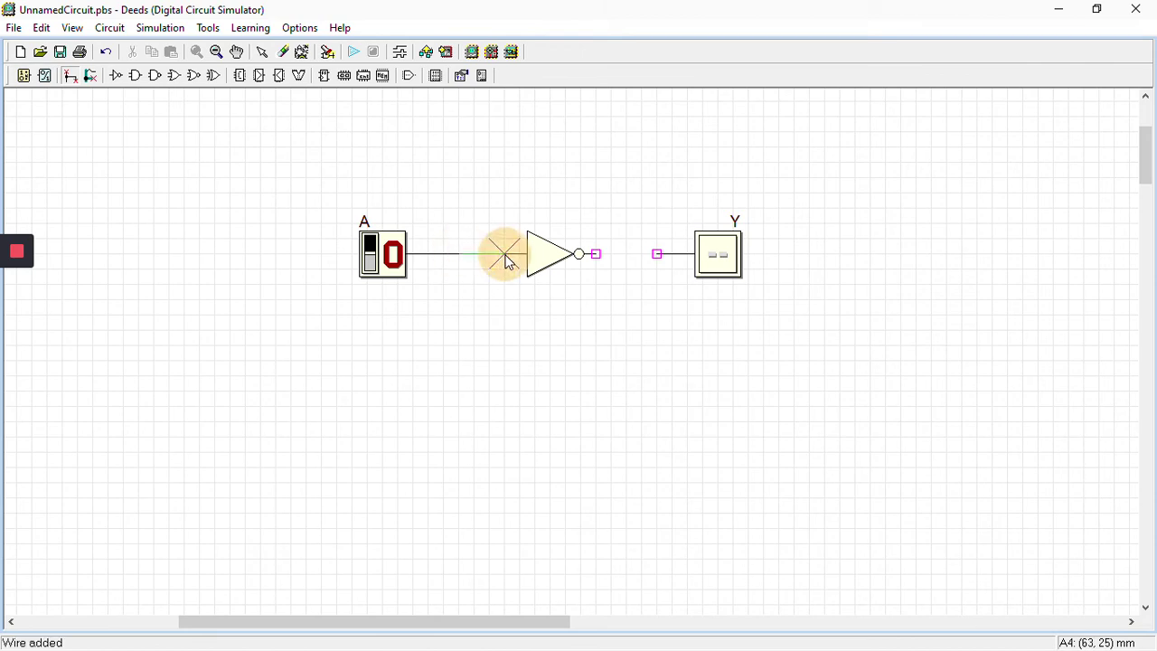
left_click(596, 257)
left_click(657, 255)
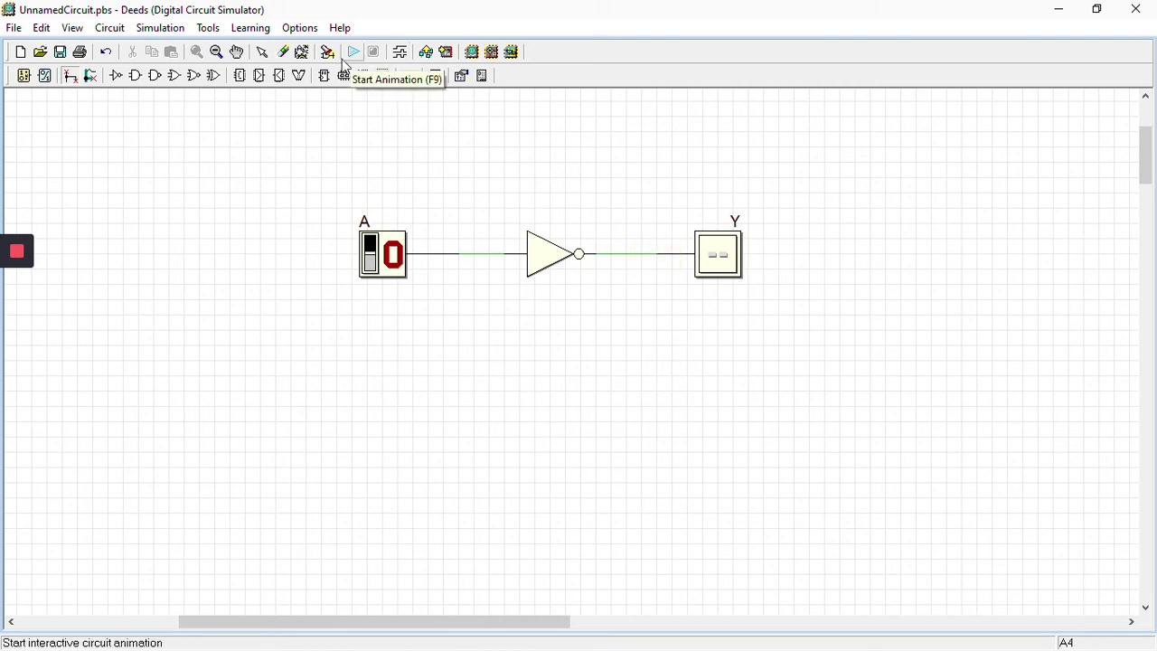
Save the switch–NOT–output circuit under the file name Demo01.
left_click(60, 53)
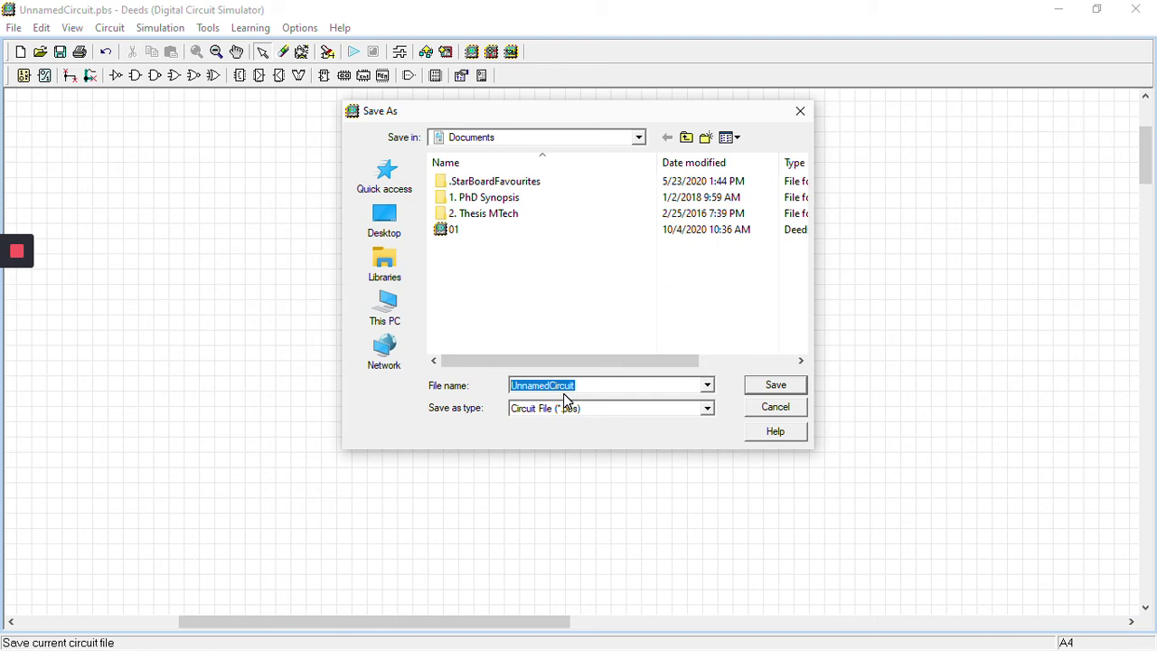
type("Demo01")
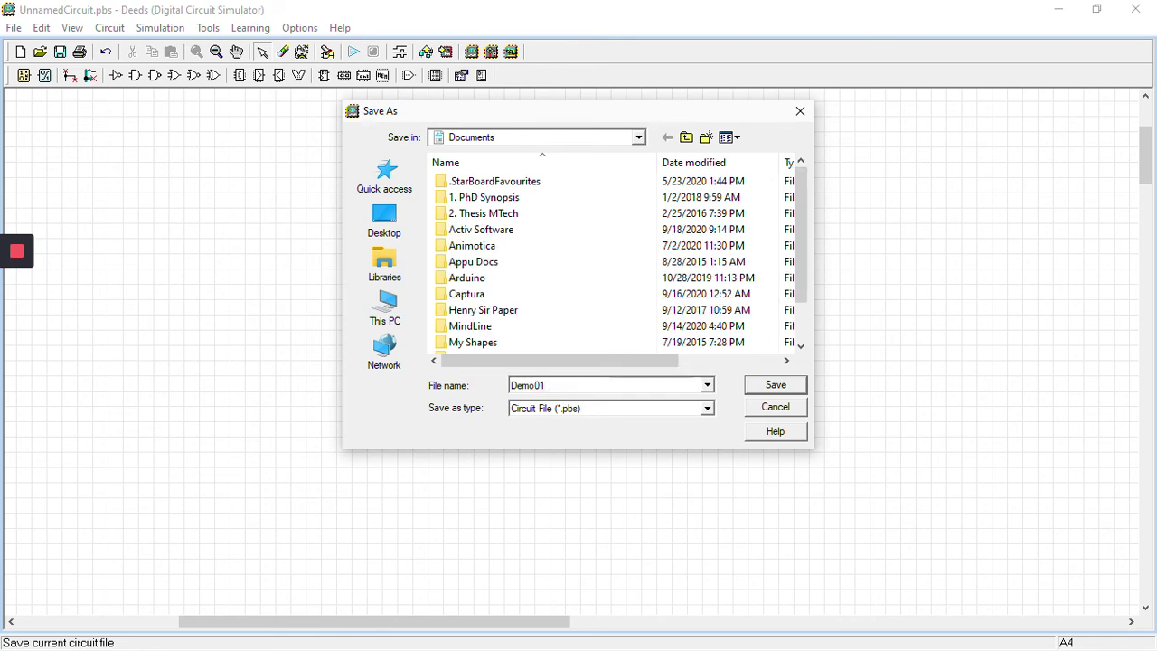
key("Return")
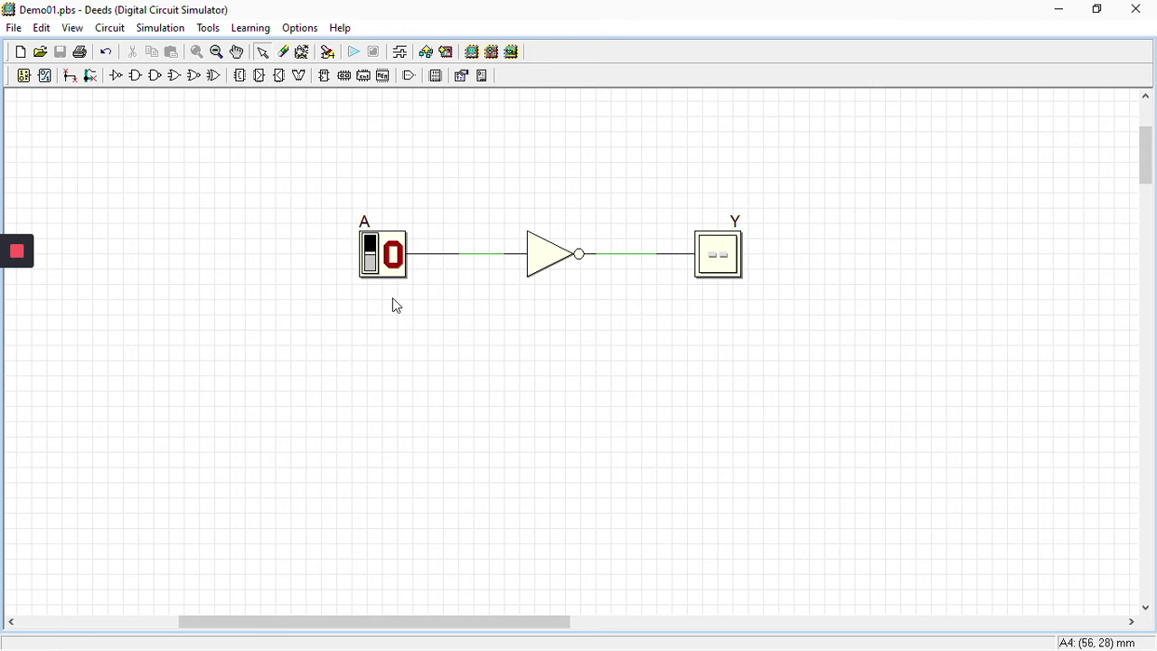
Run the simulation, toggle switch A from 0 to 1 to see Y invert, then stop.
left_click(355, 52)
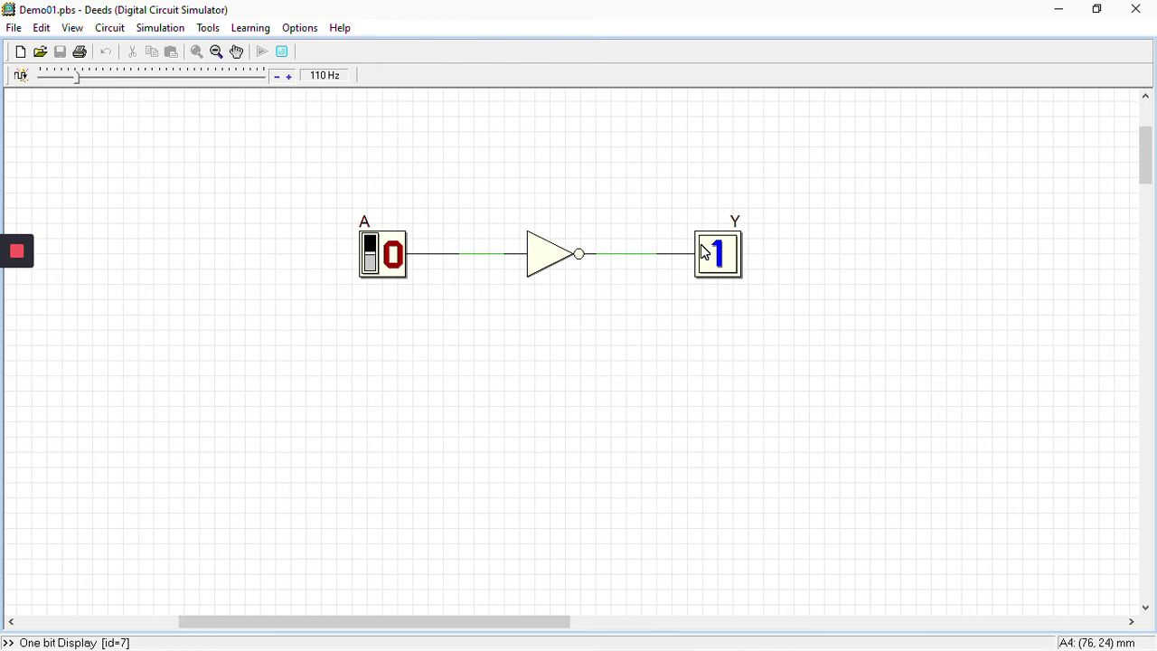
left_click(374, 258)
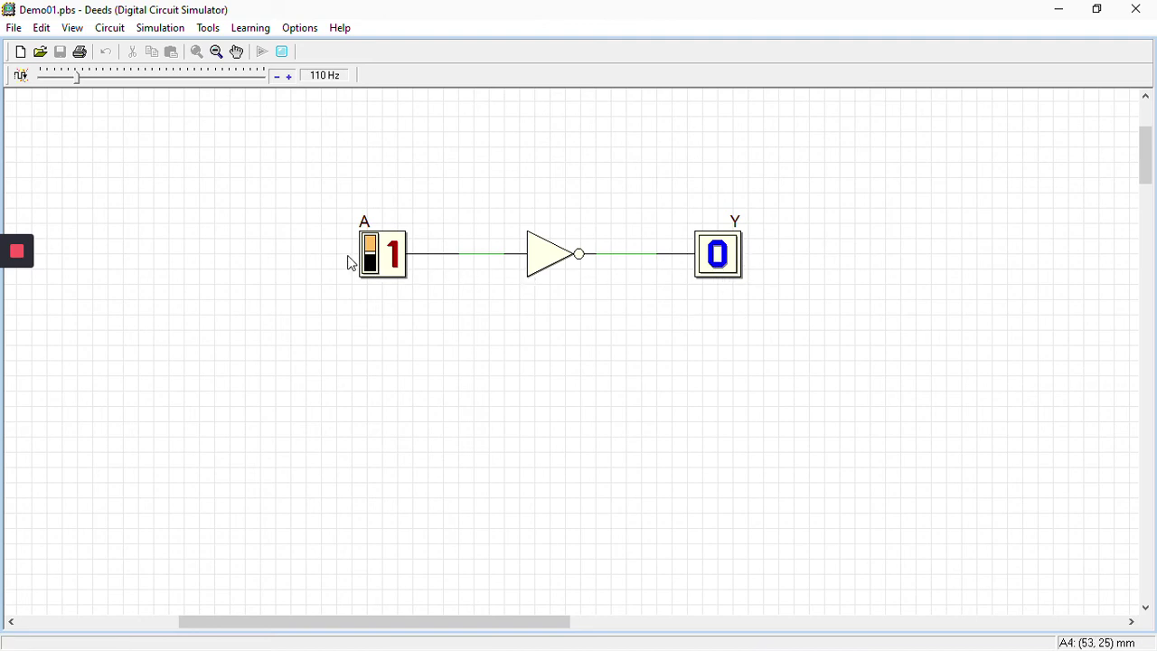
left_click(283, 53)
left_click(530, 333)
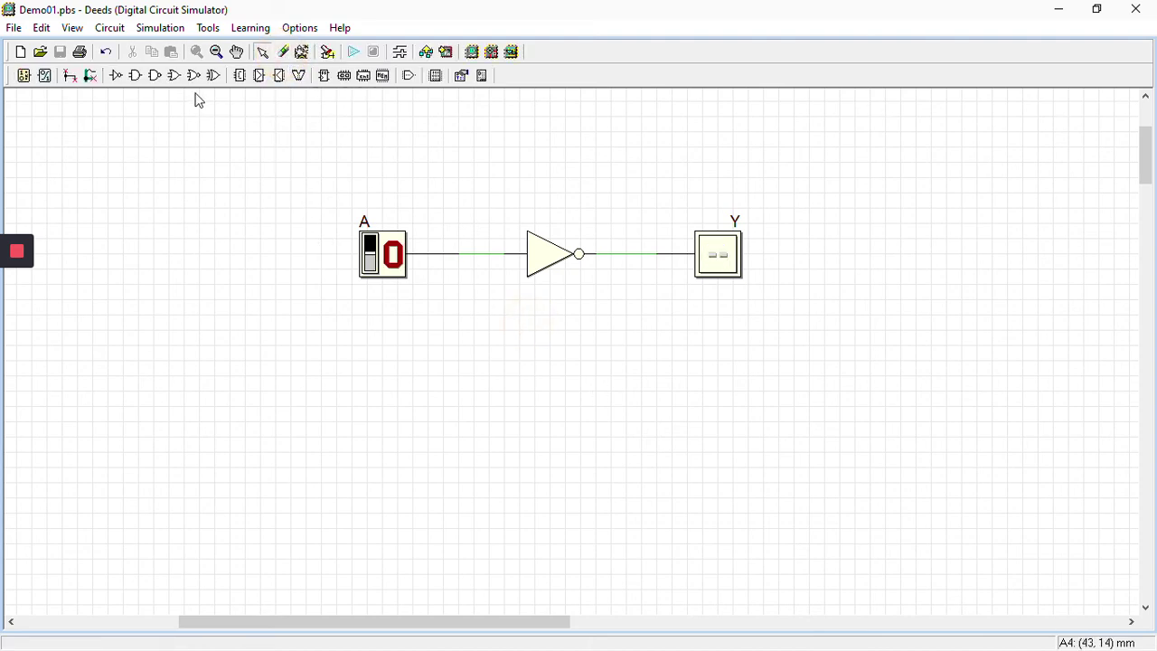
Delete the inverter circuit and place a two-input AND gate mid-canvas.
left_click_drag(312, 203, 799, 359)
key("Delete")
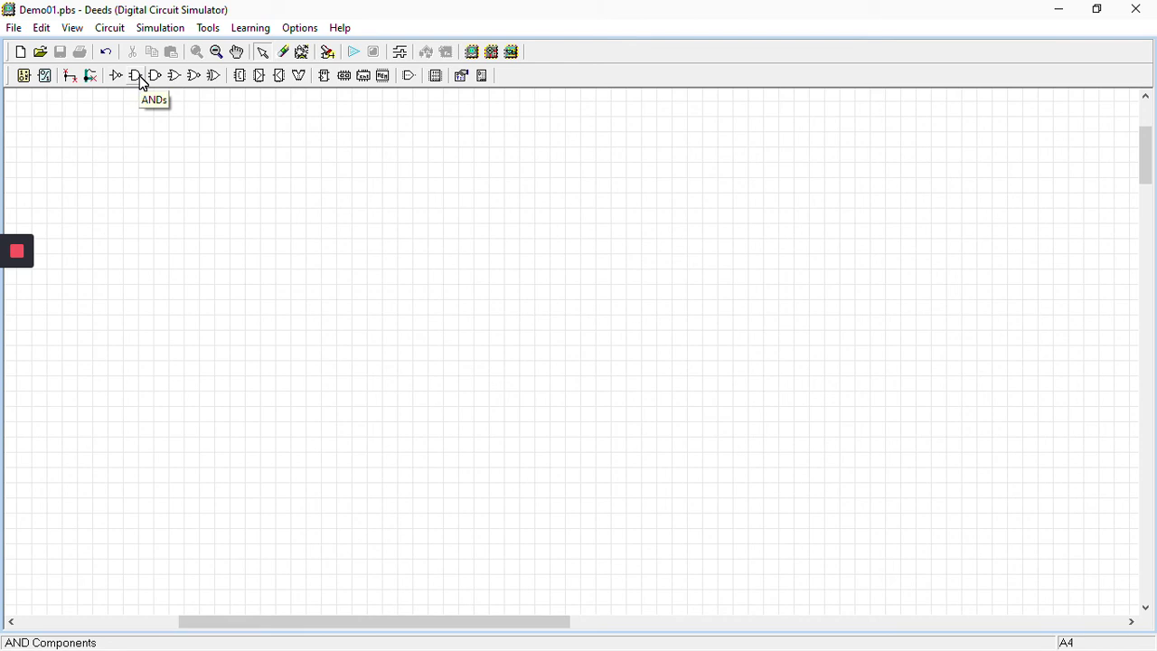
left_click(139, 78)
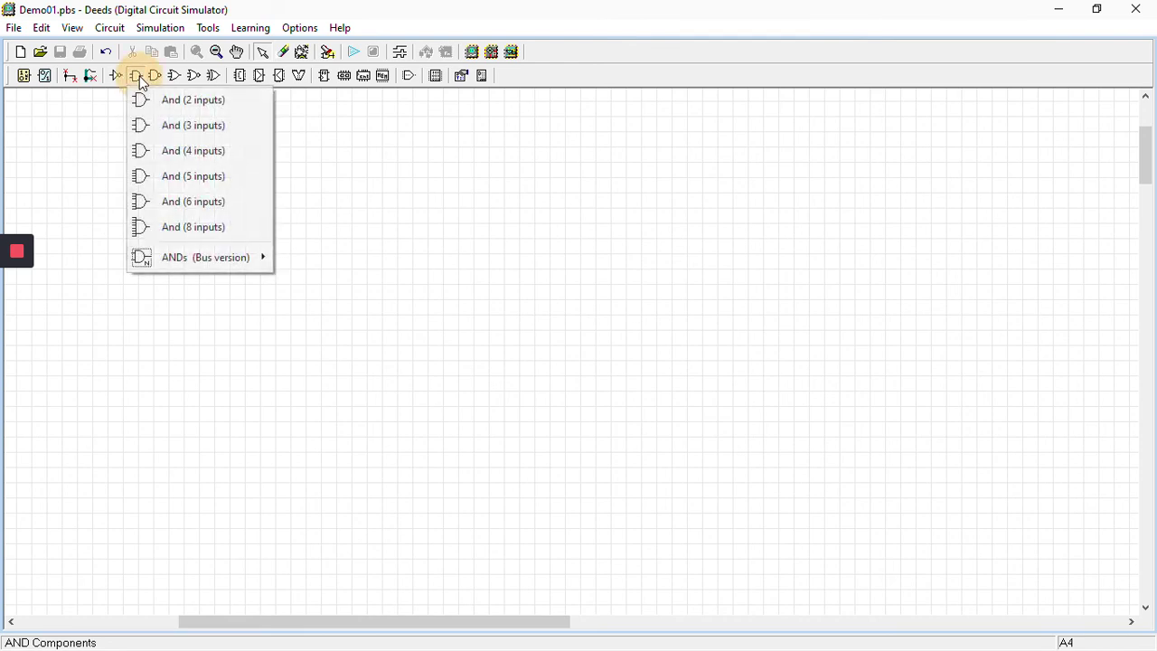
left_click(198, 103)
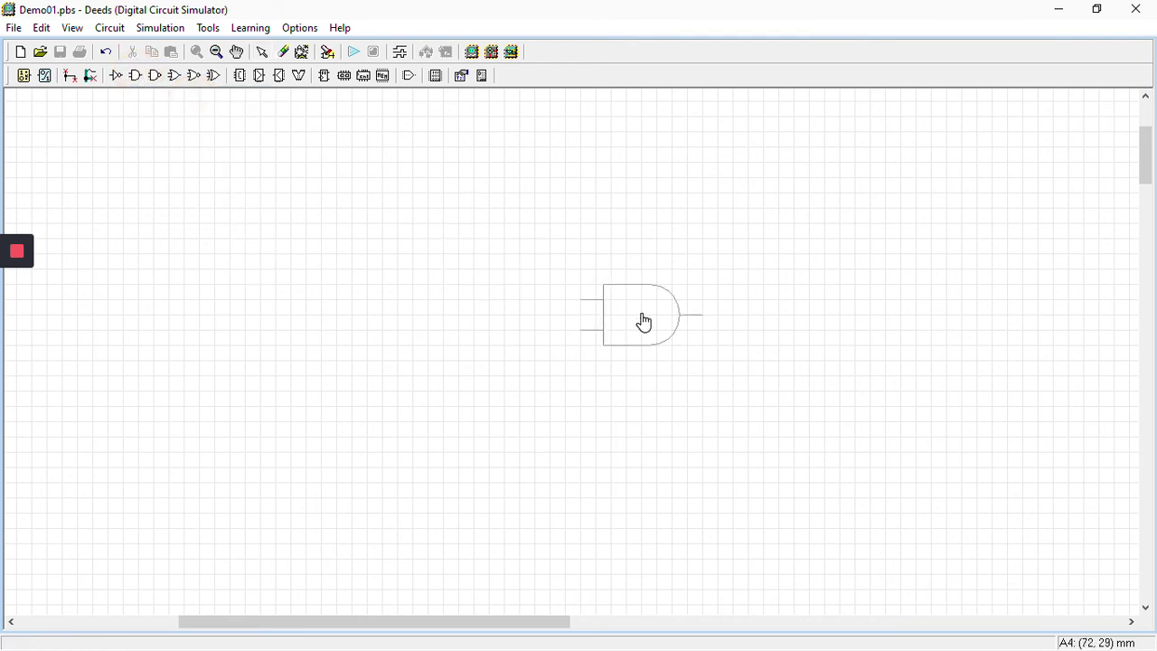
left_click(597, 303)
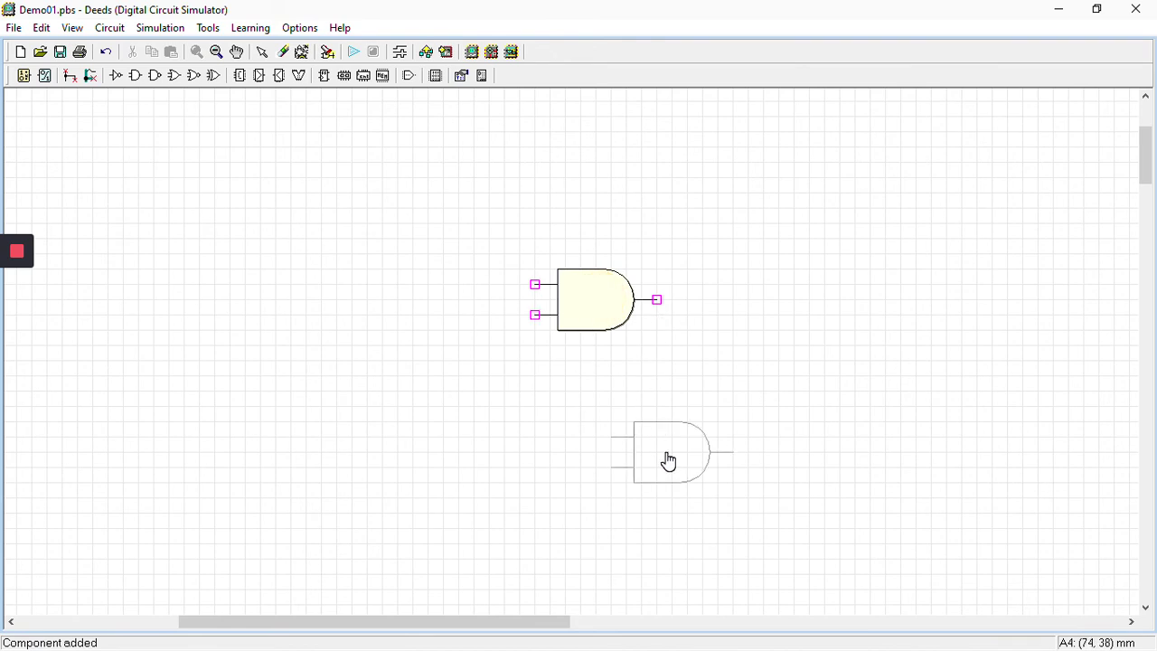
right_click(668, 462)
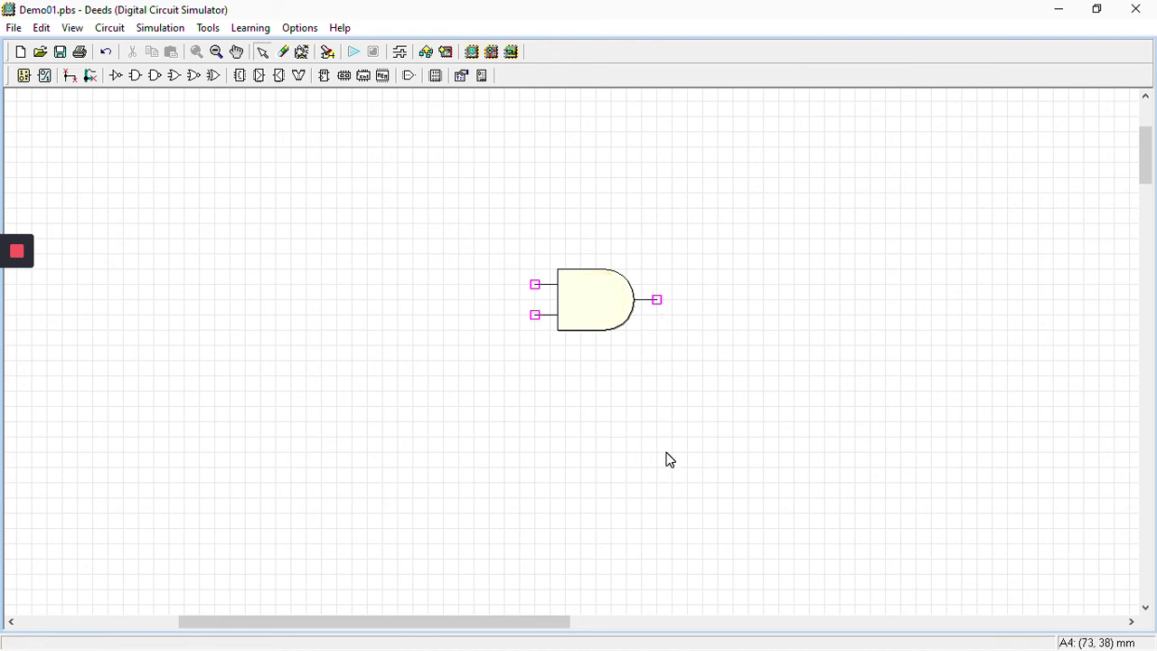
Place input switches labelled A and B, stacked left of the AND gate.
left_click(25, 76)
left_click(74, 98)
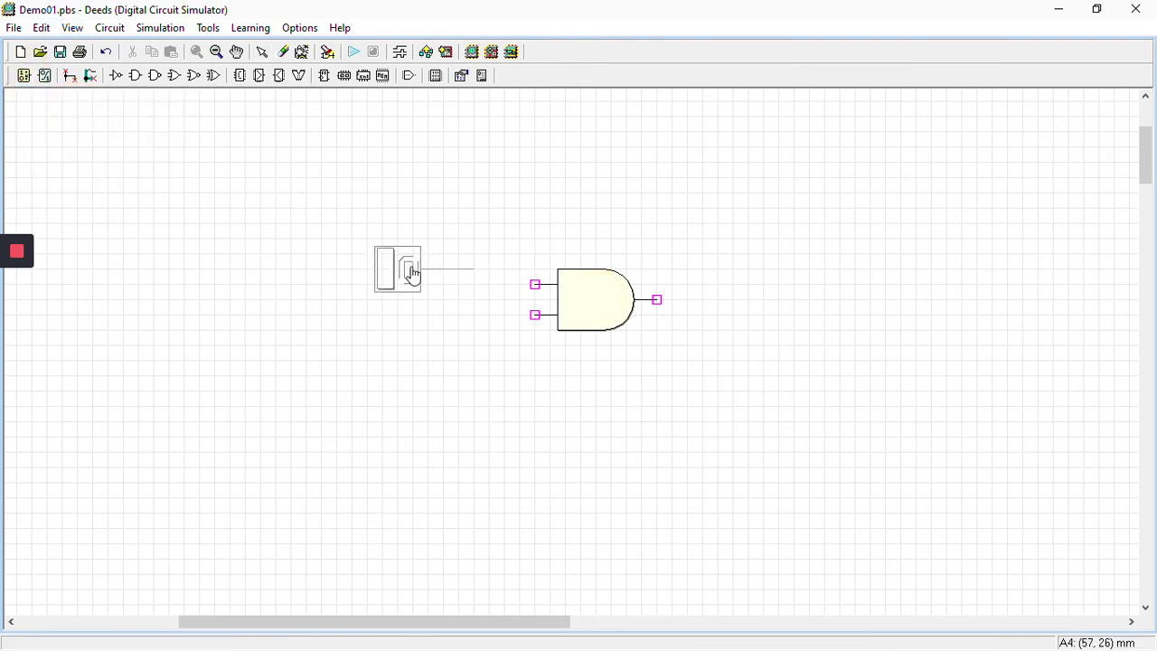
left_click(384, 289)
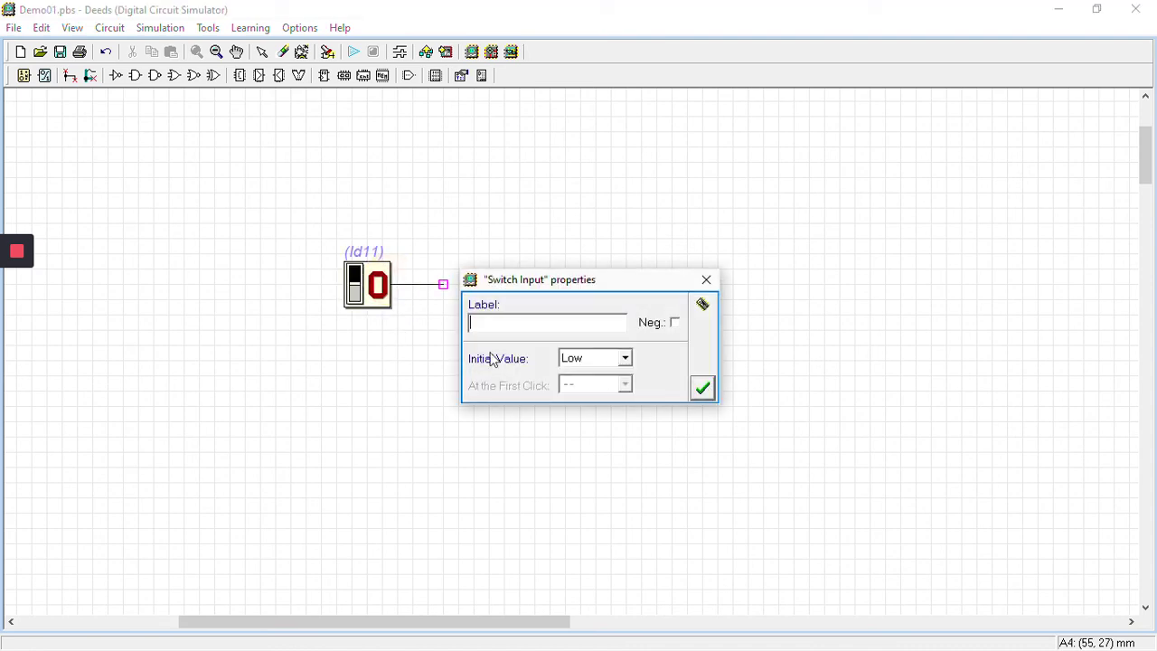
type("A")
left_click(702, 388)
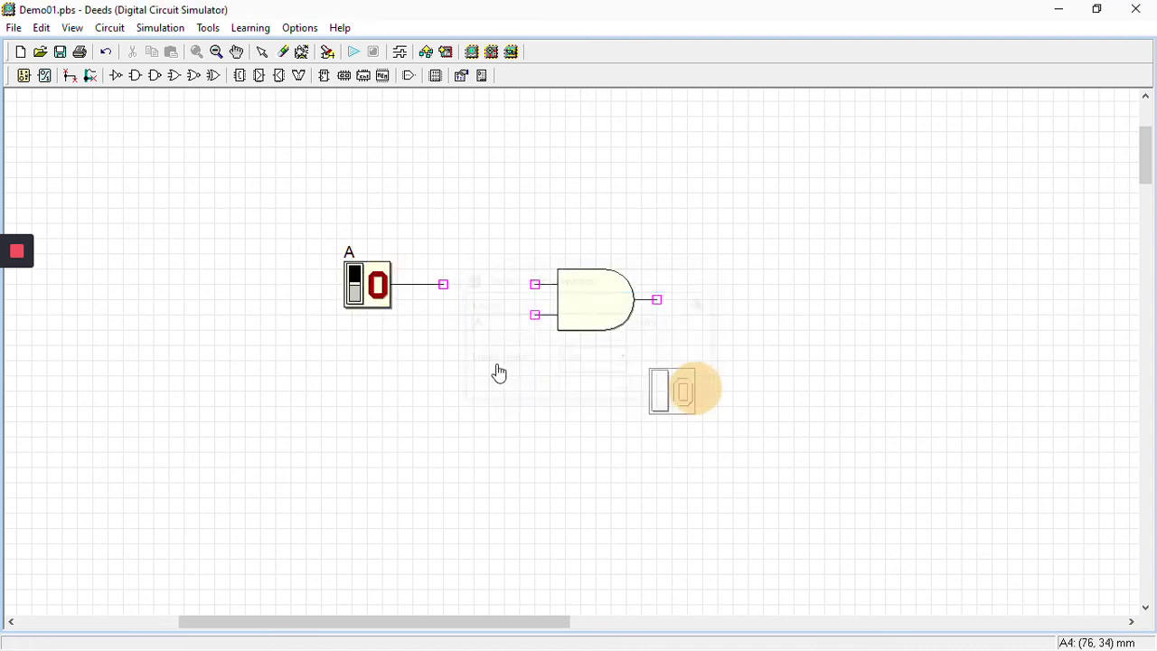
left_click(384, 352)
type("B")
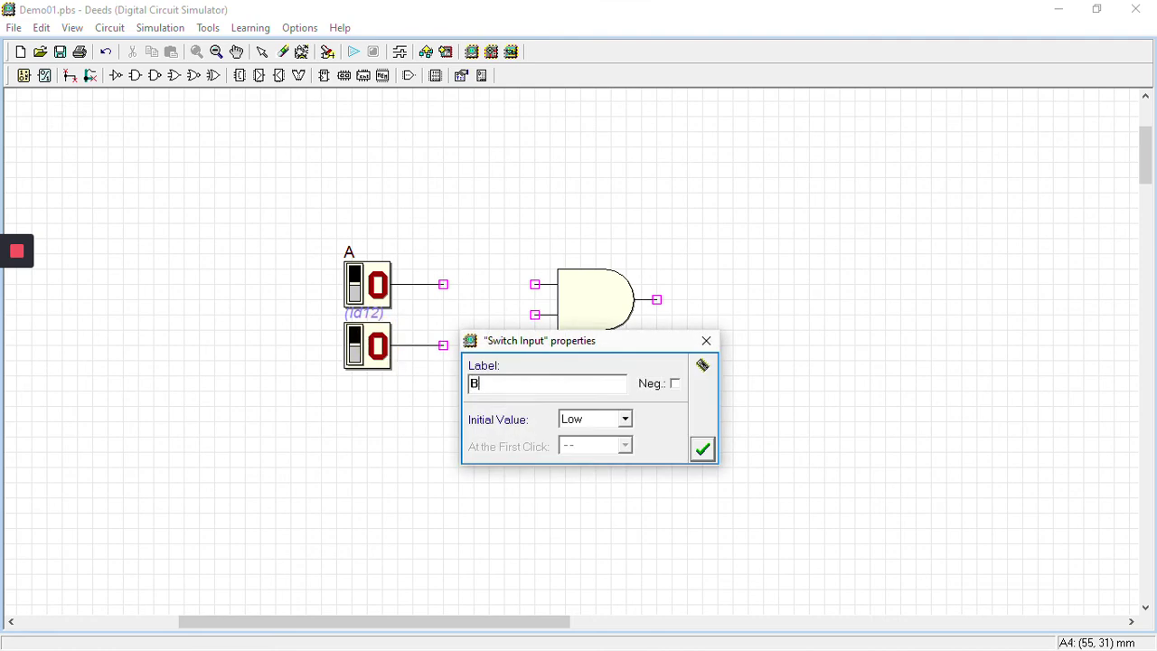
left_click(703, 451)
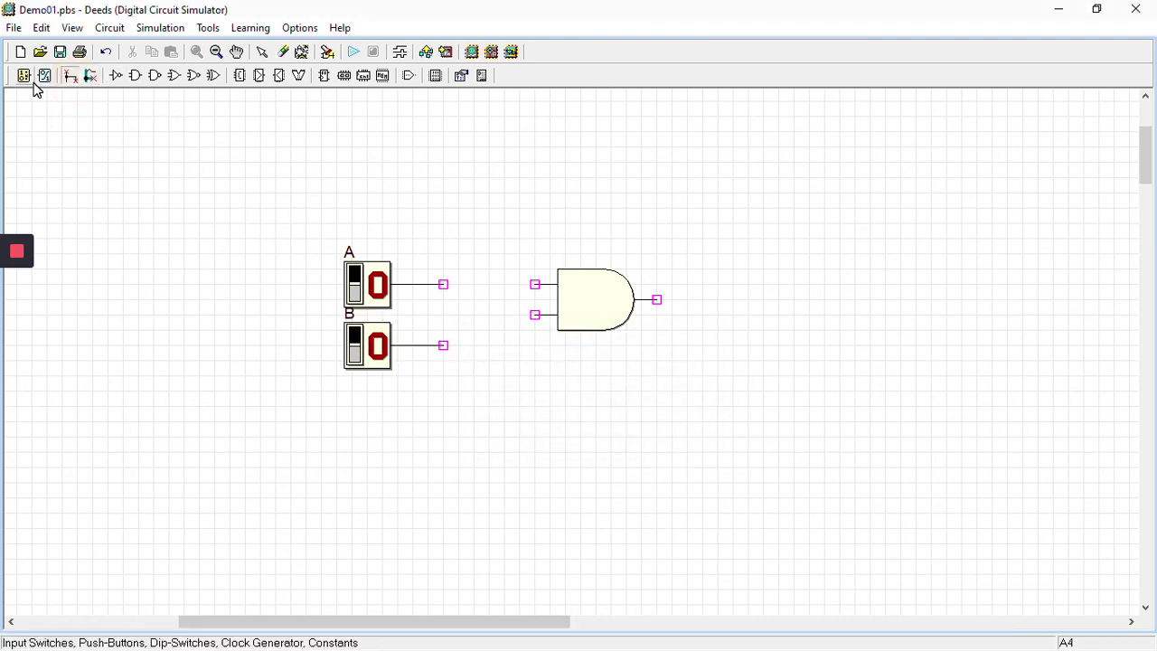
Place a one-bit output labelled Y right of the AND gate.
left_click(45, 80)
left_click(111, 102)
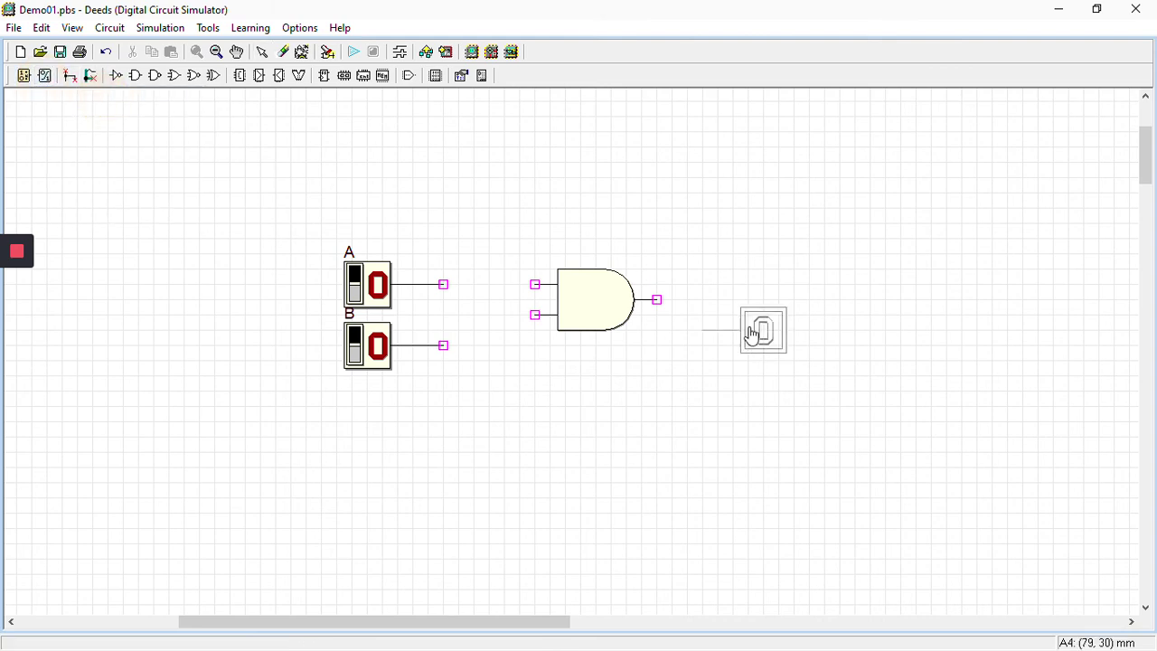
left_click(754, 309)
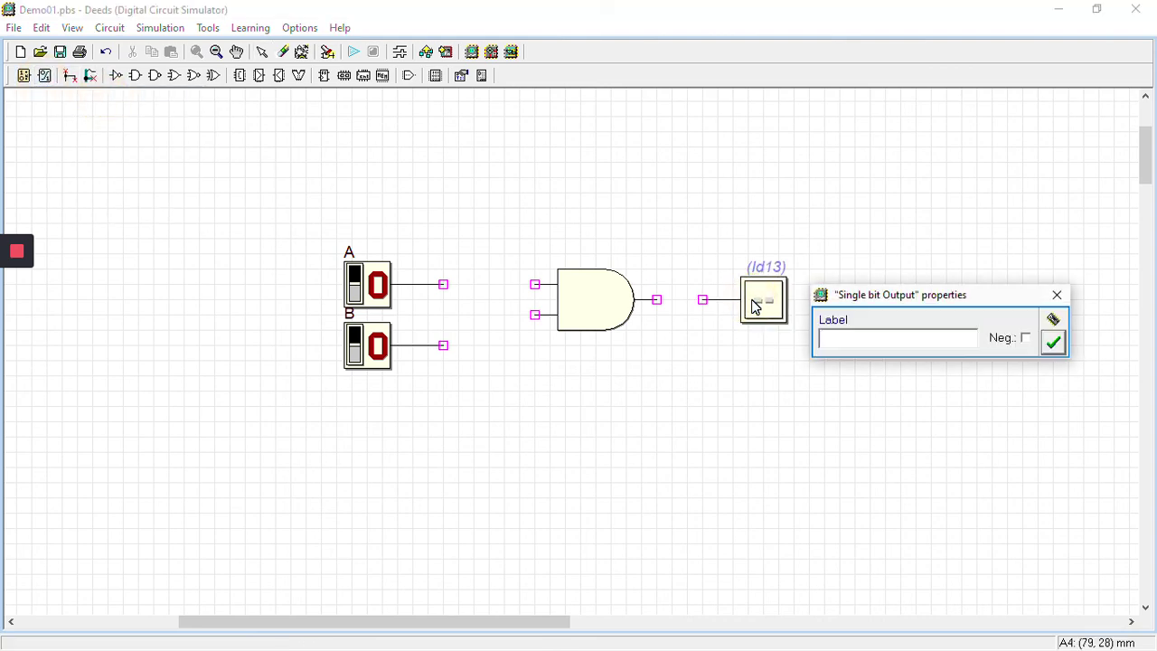
type("Y")
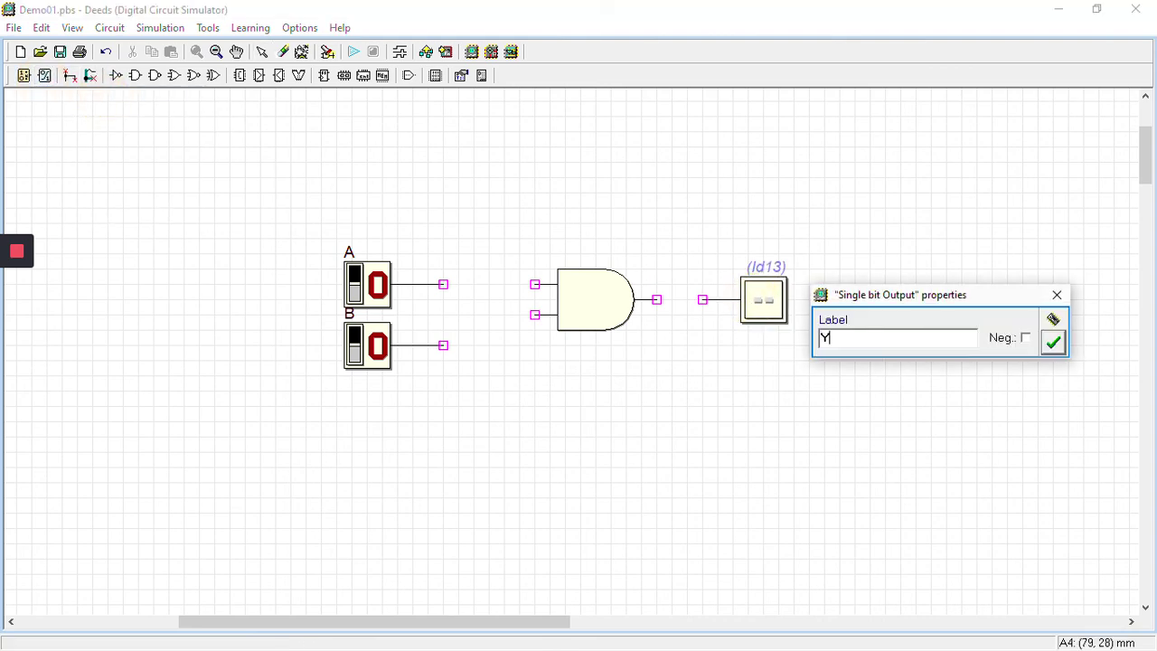
left_click(1053, 345)
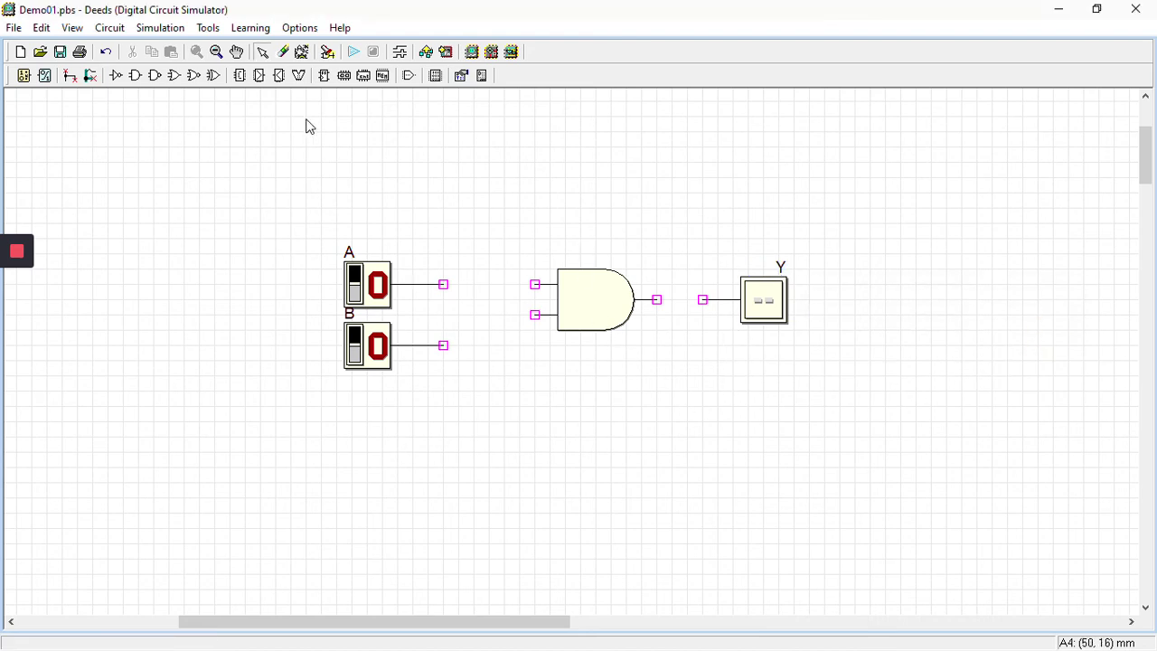
Wire switch A to the AND gate's upper input, B to its lower input, and the output to Y.
left_click(70, 75)
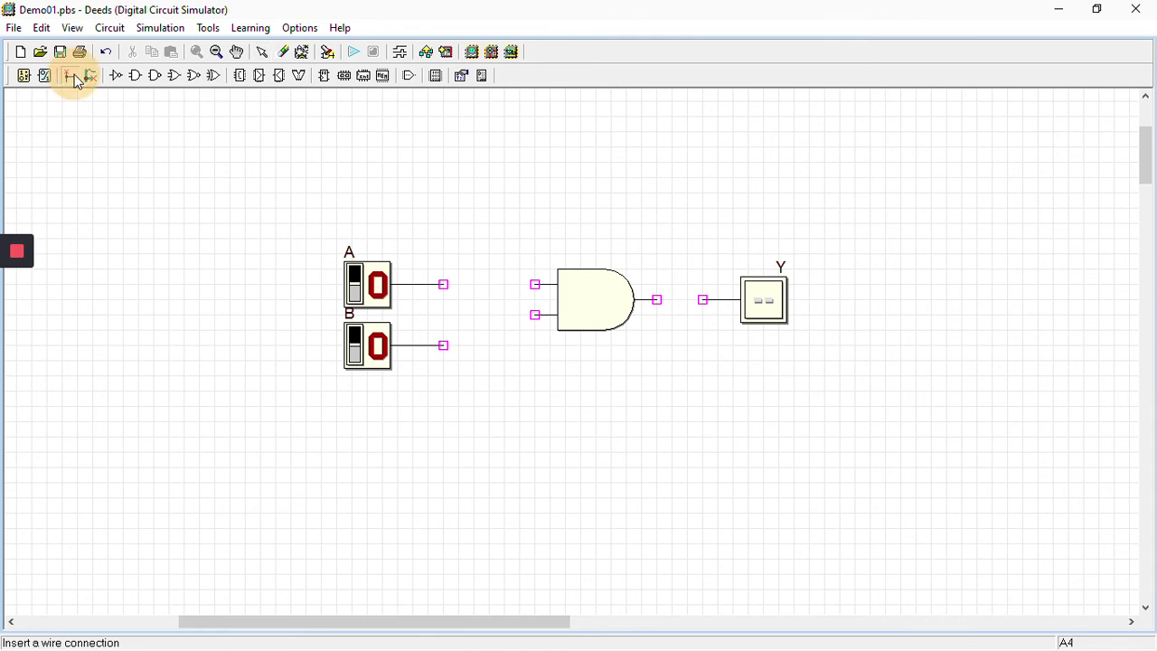
left_click(444, 286)
left_click(535, 285)
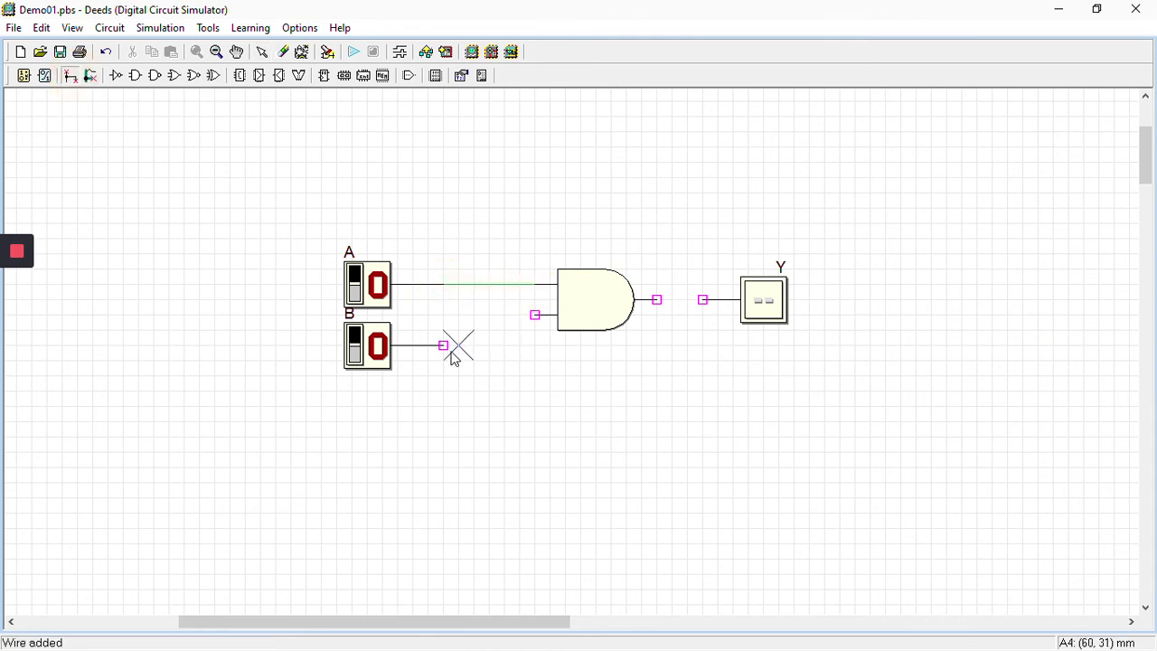
left_click(445, 346)
left_click(535, 346)
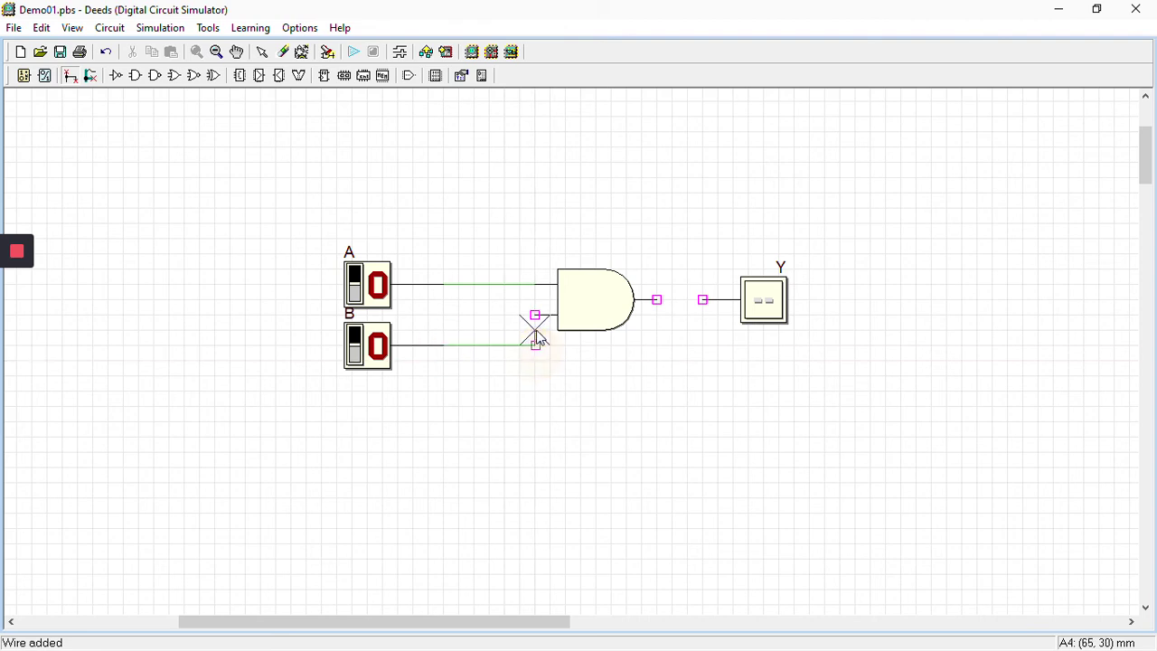
left_click(535, 316)
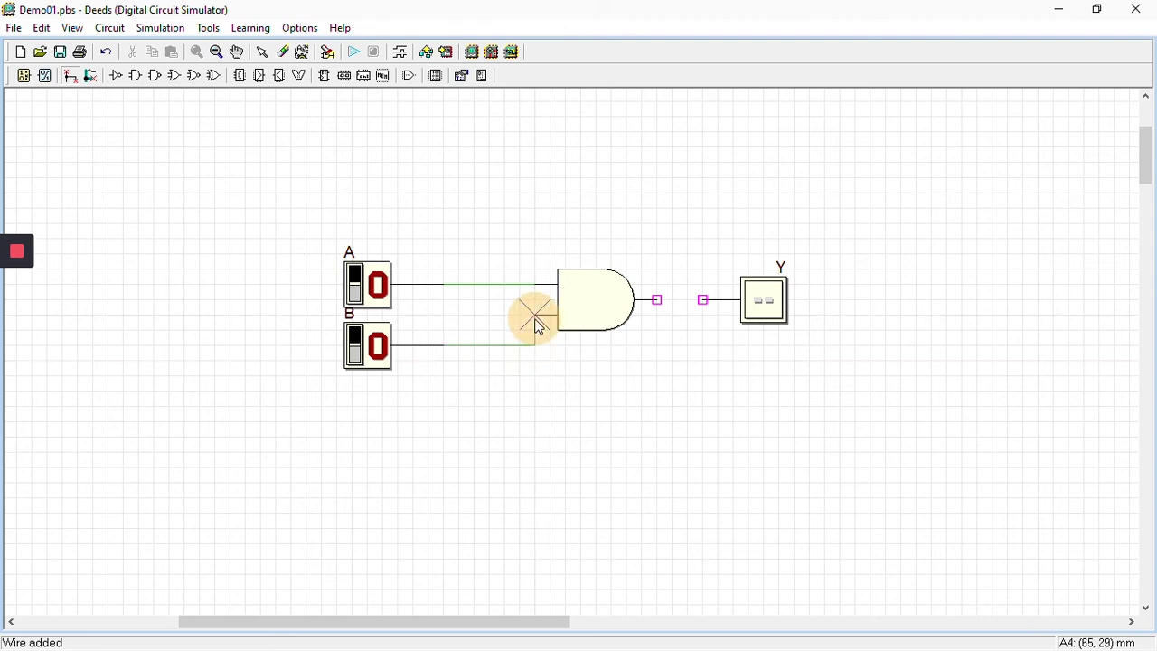
left_click(658, 299)
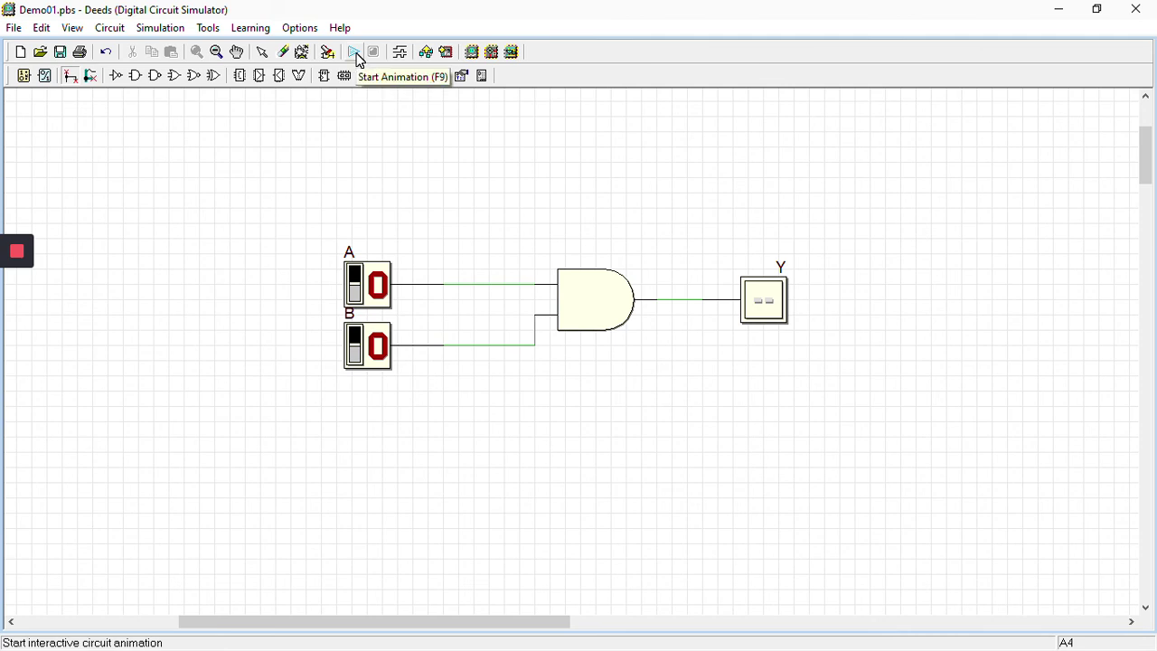
Save Demo01, then simulate, toggling B and A until both are 1 and Y reads 1.
left_click(60, 51)
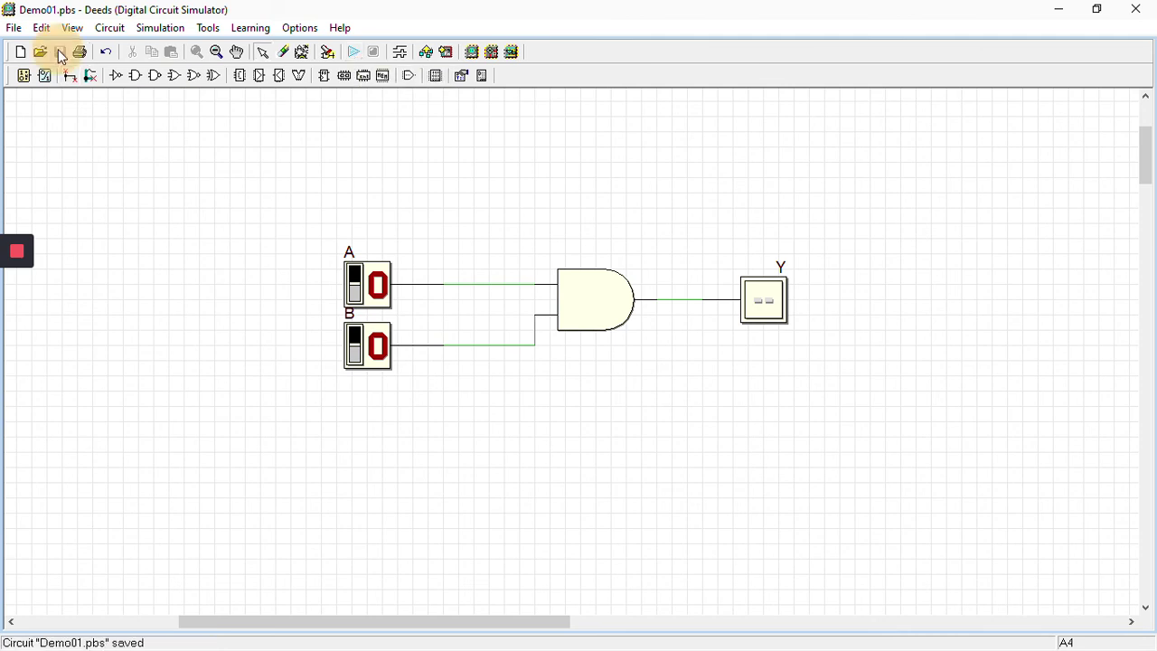
left_click(353, 56)
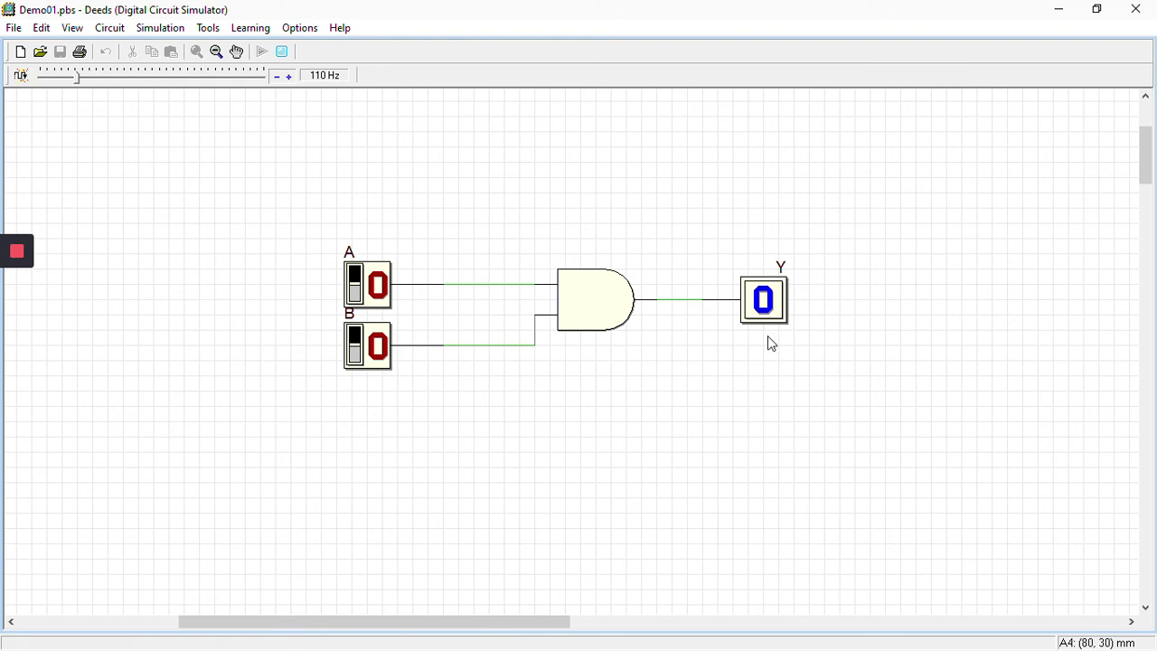
left_click(364, 343)
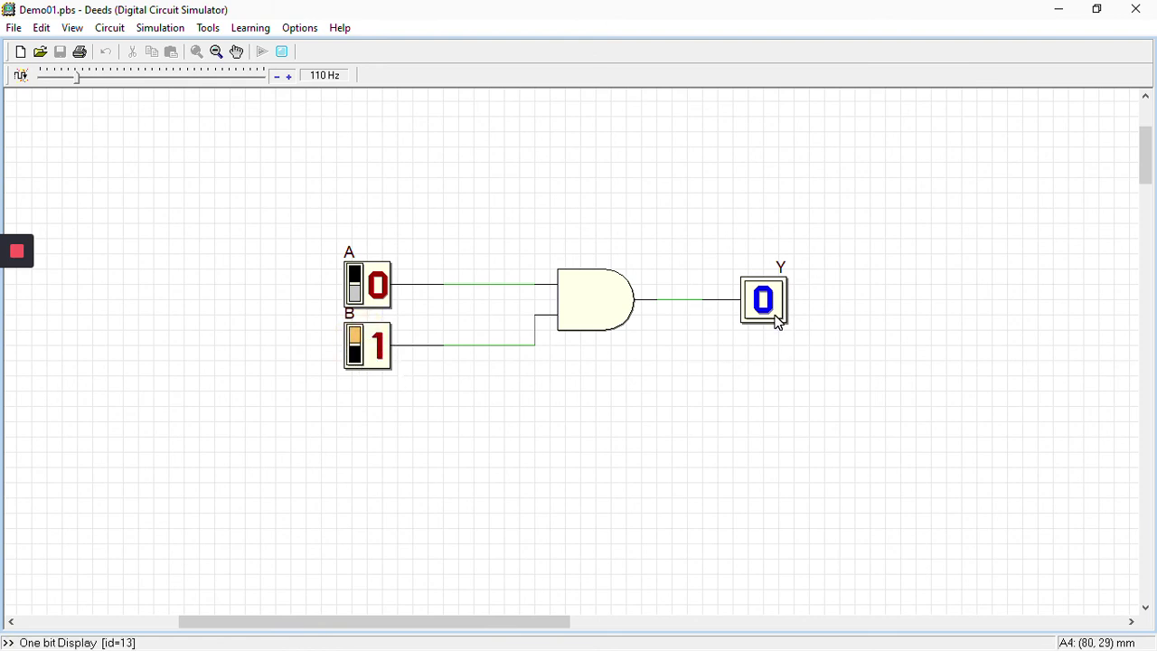
left_click(357, 348)
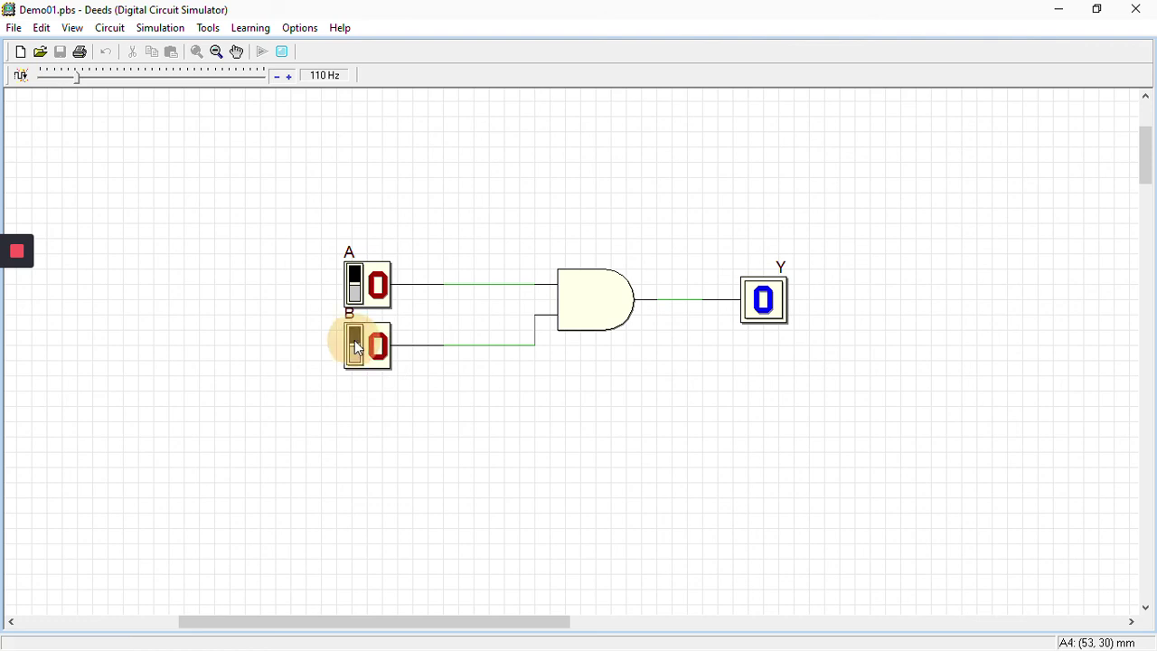
left_click(355, 273)
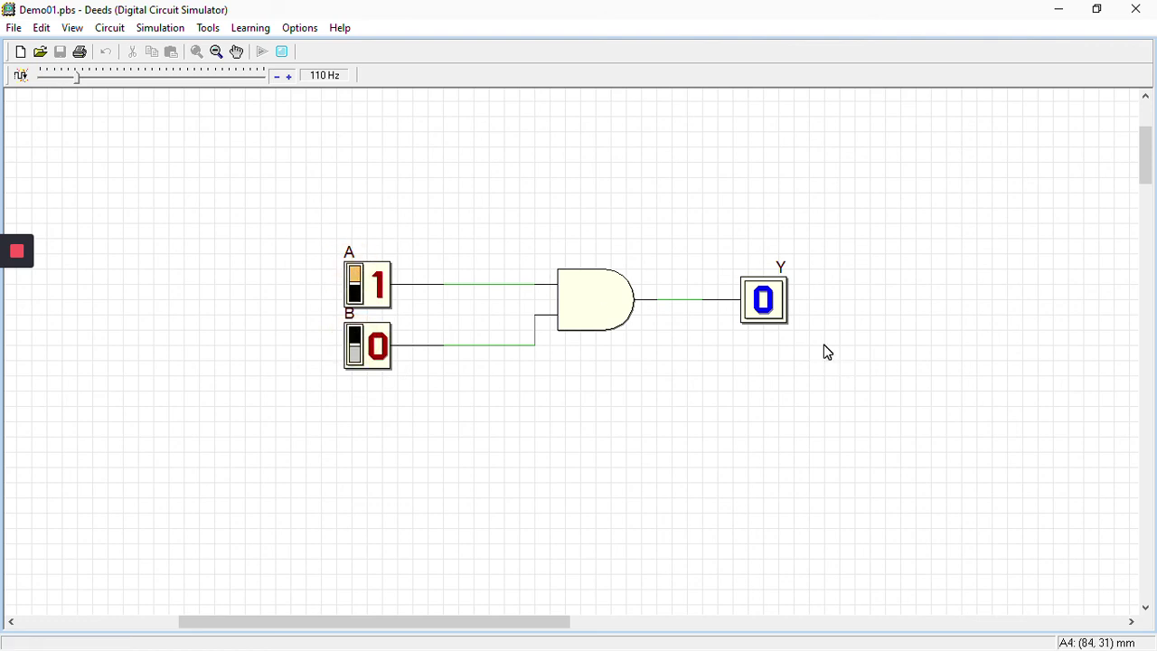
left_click(354, 340)
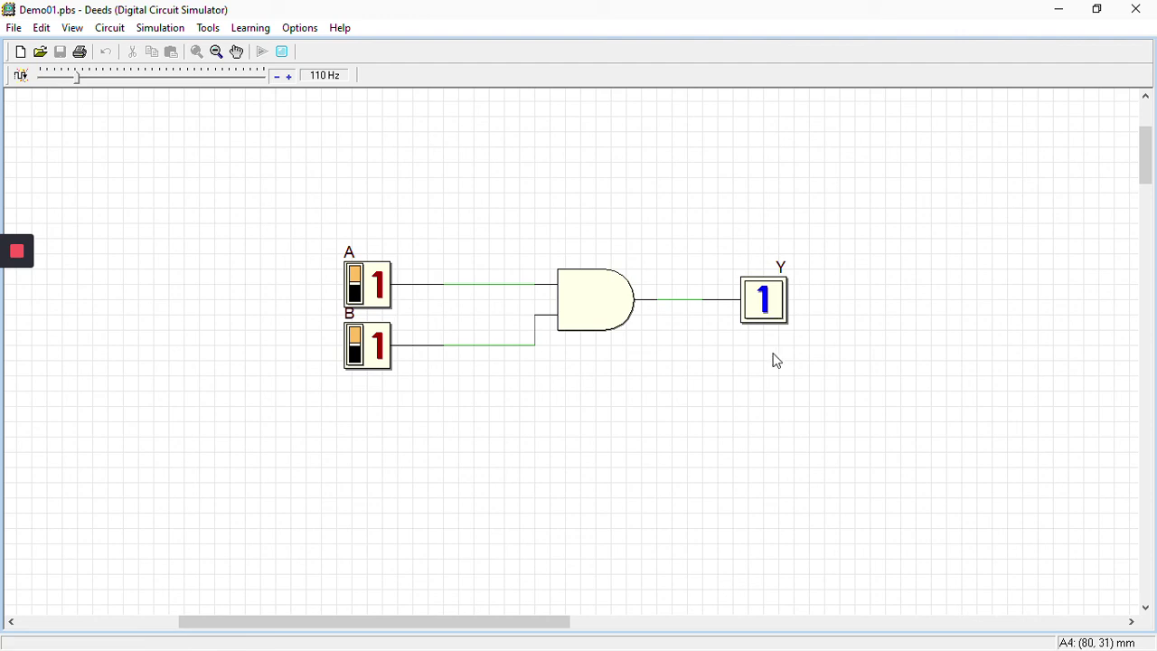
left_click(291, 56)
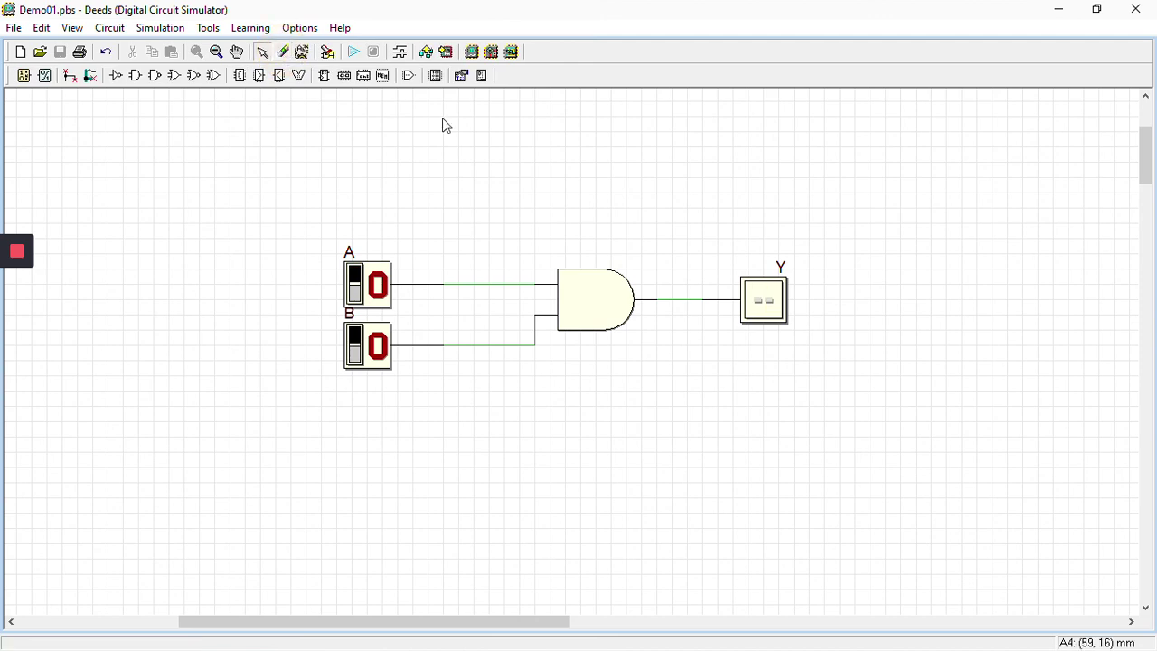
Delete the AND gate from the circuit.
left_click_drag(269, 185, 823, 458)
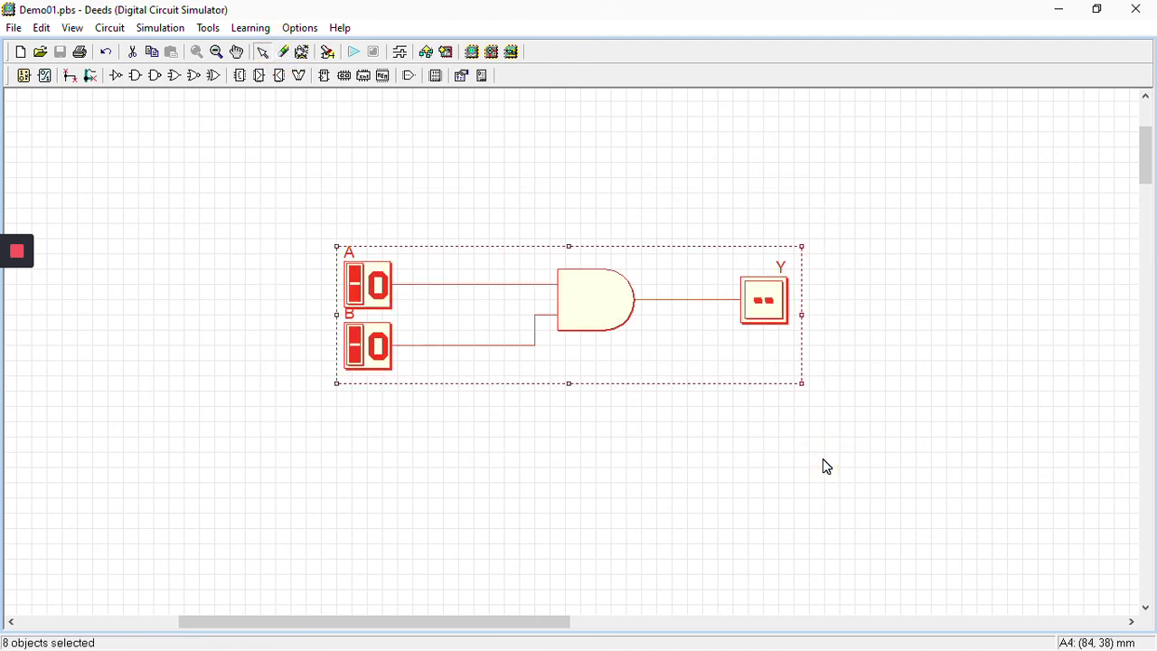
left_click(894, 462)
left_click(586, 305)
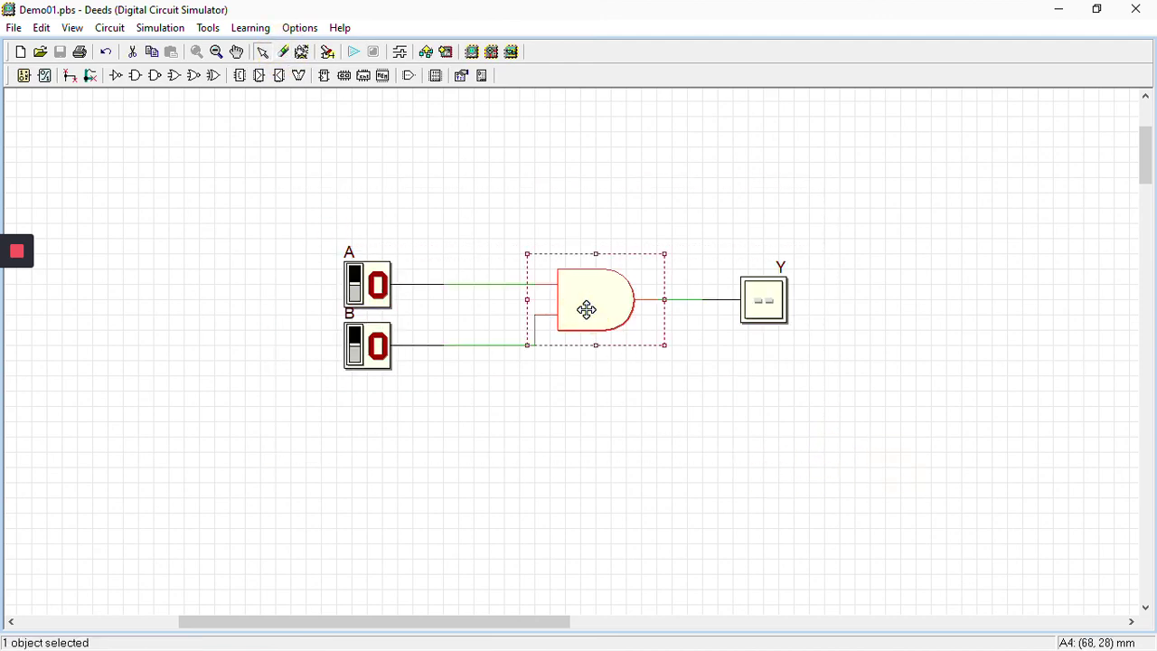
key("Delete")
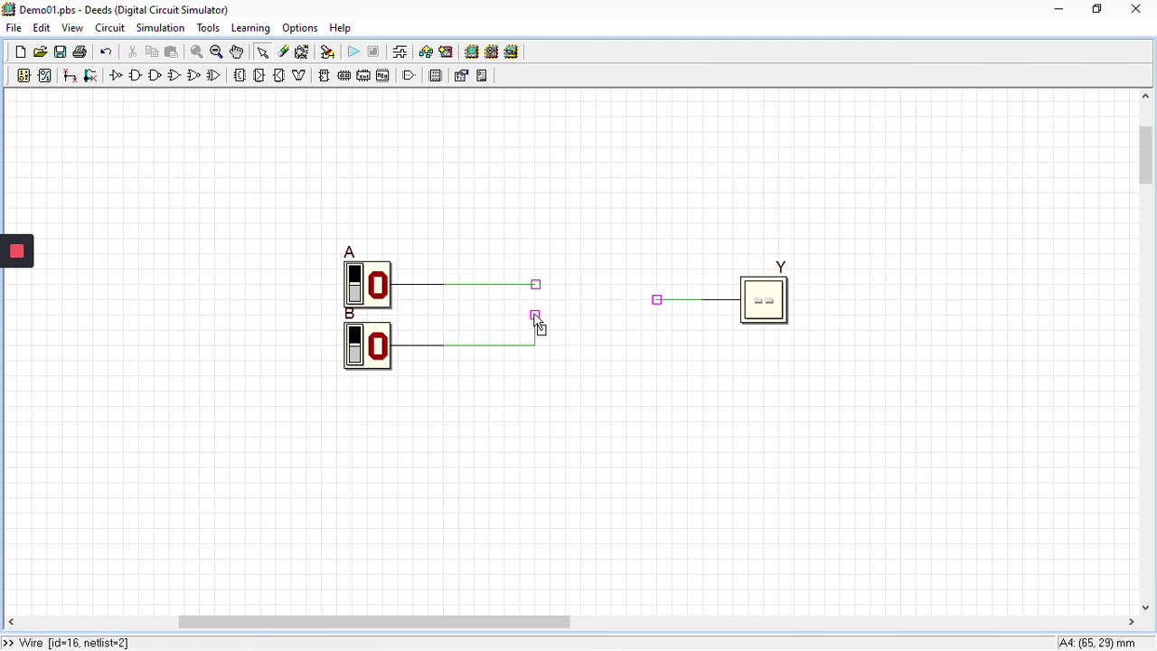
Place a two-input OR gate where the AND gate was, on the dangling wire ends.
left_click(175, 76)
left_click(233, 101)
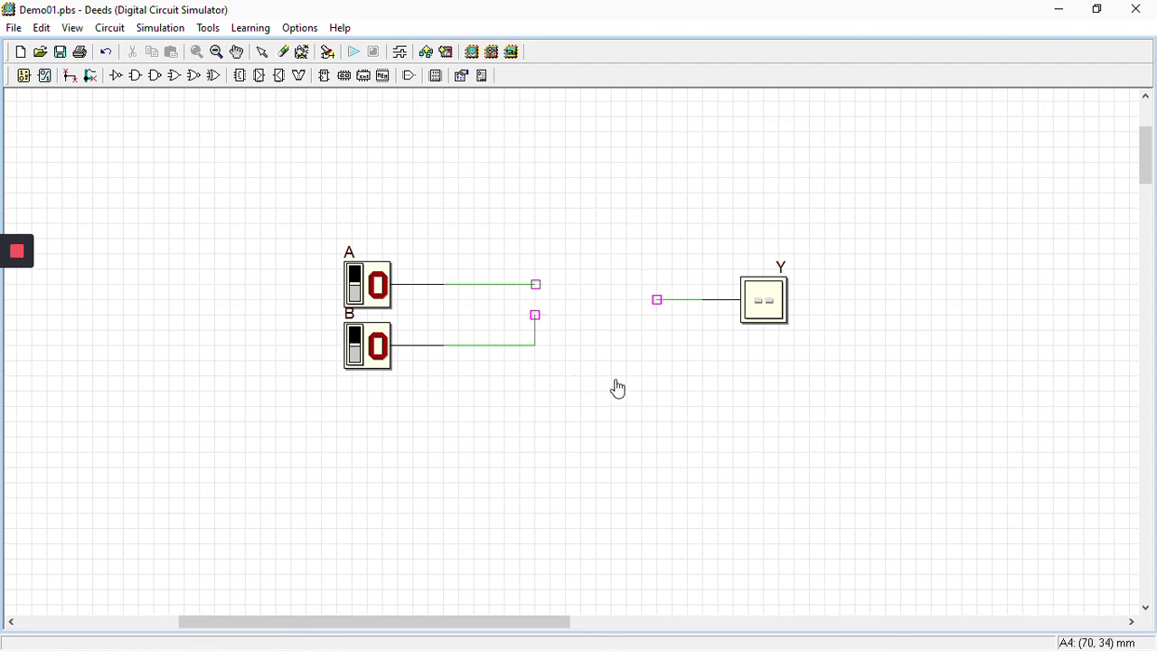
left_click(601, 310)
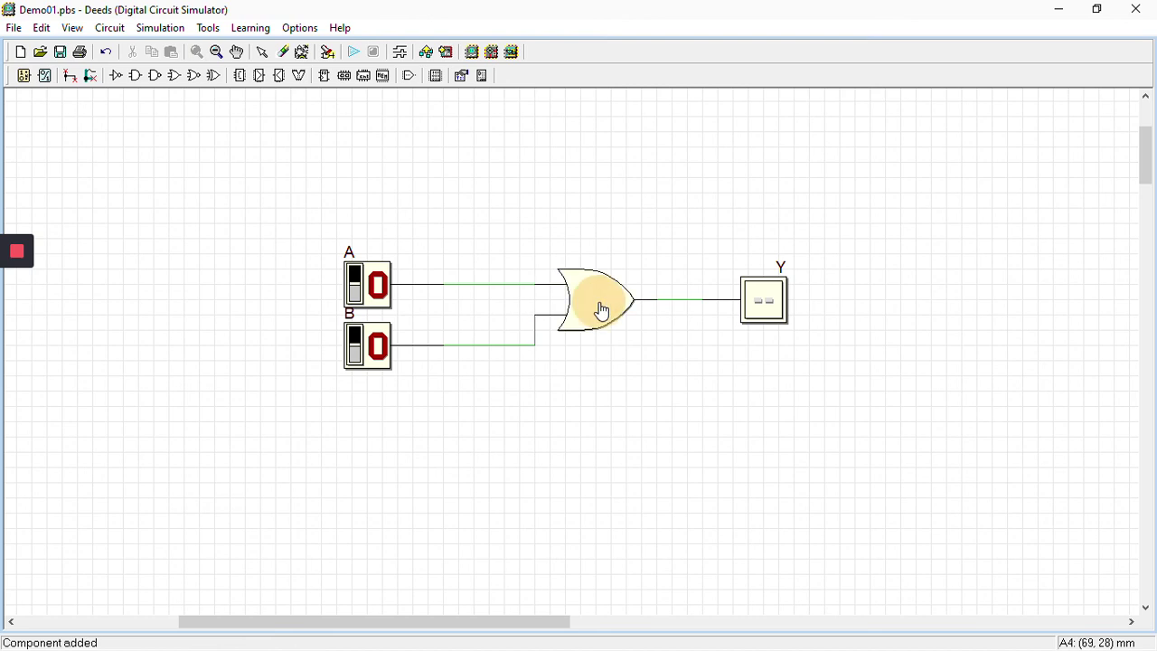
right_click(783, 413)
key("Escape")
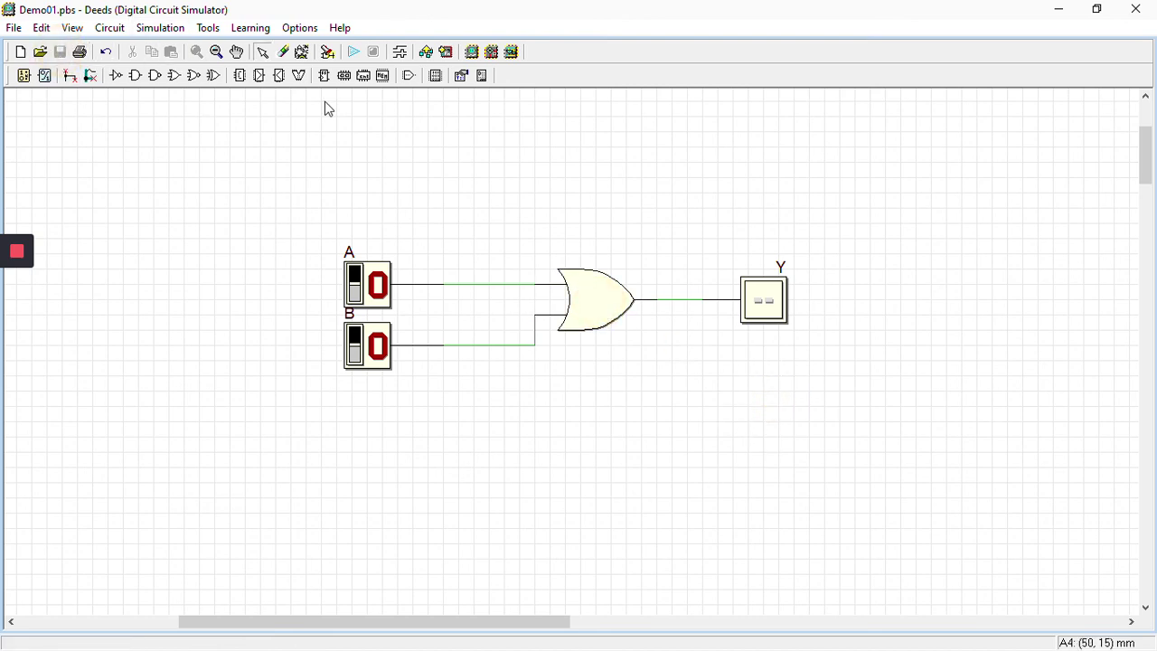
Simulate the OR circuit, stepping switches A and B through all four combinations while watching Y.
left_click(354, 53)
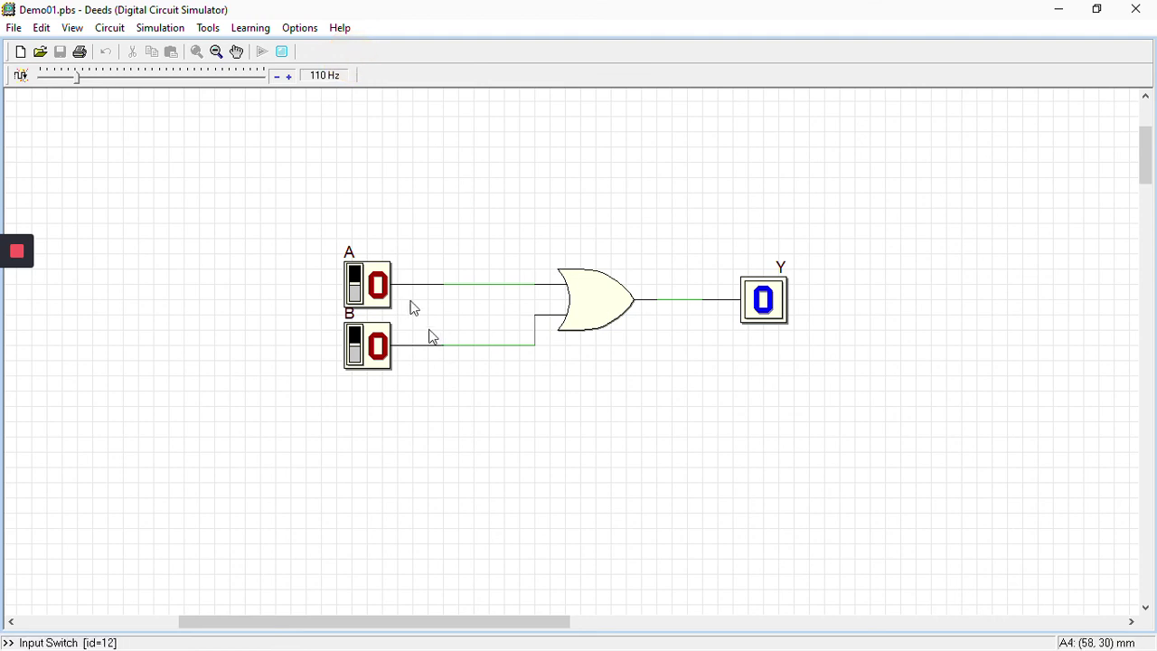
left_click(359, 351)
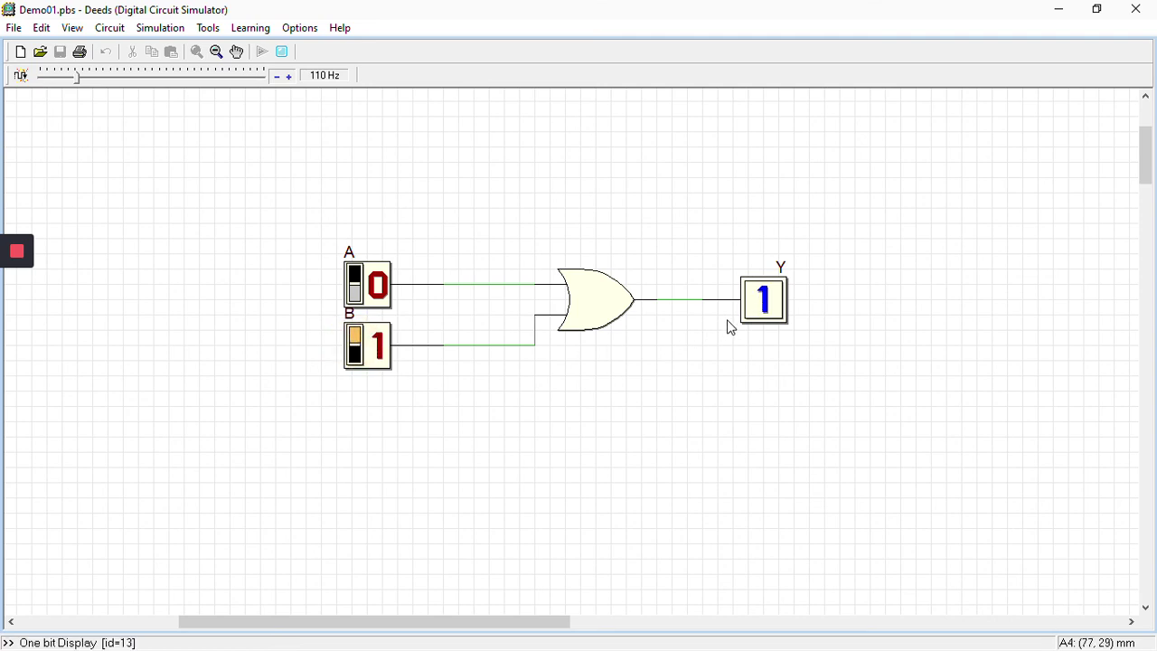
left_click(357, 339)
left_click(357, 280)
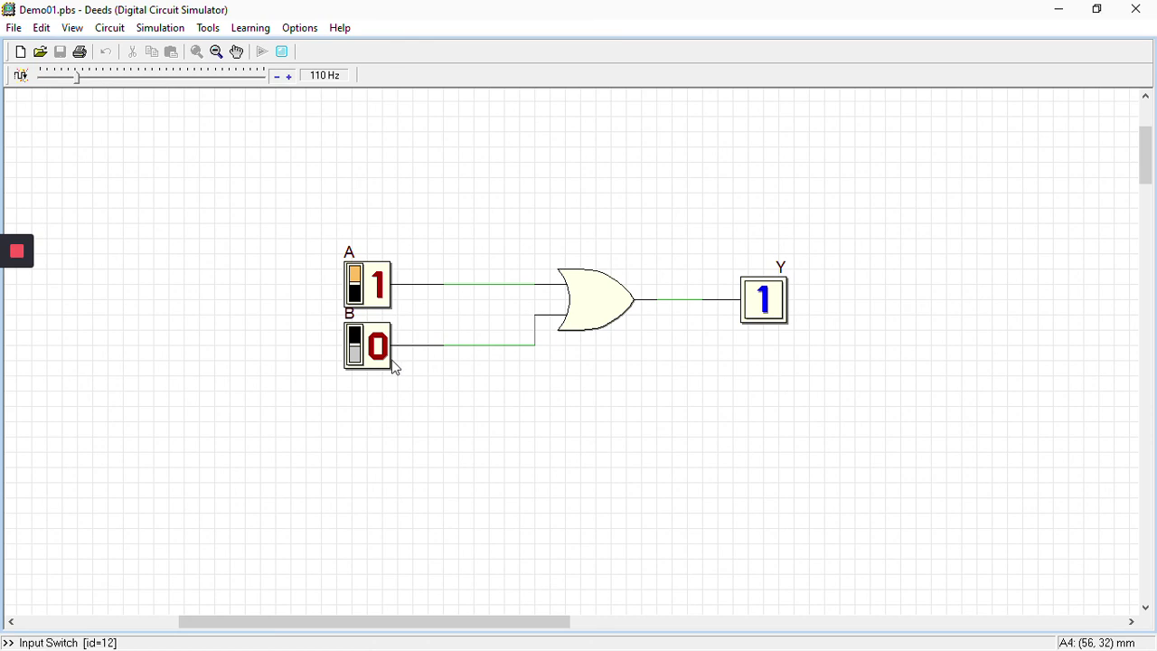
left_click(357, 337)
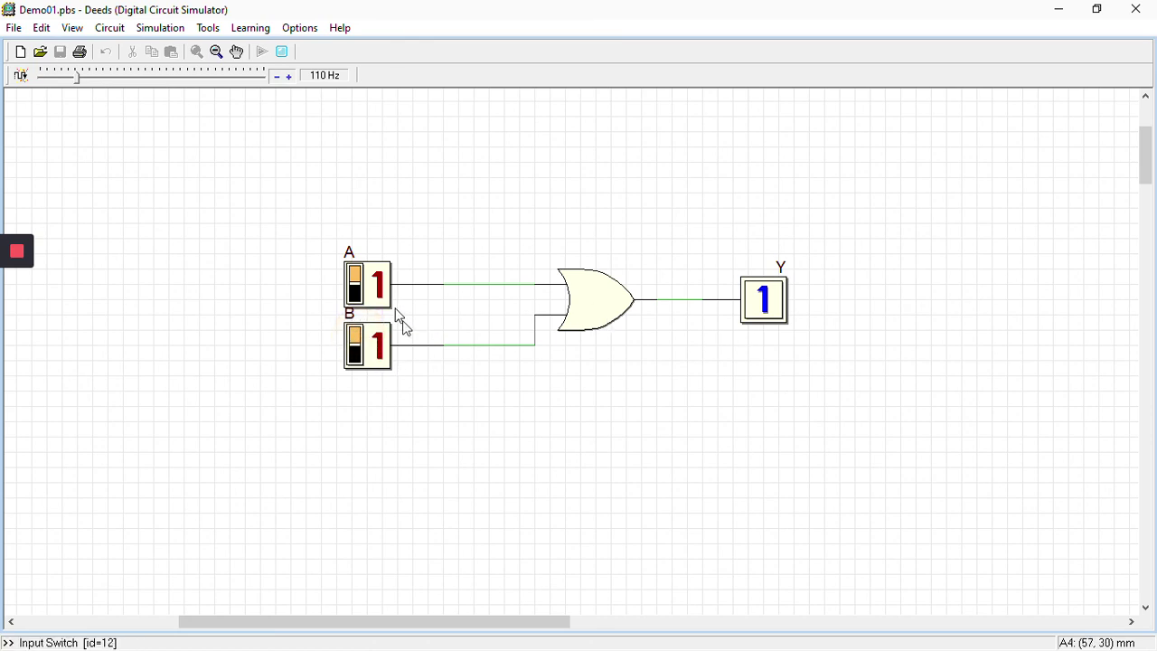
left_click(354, 291)
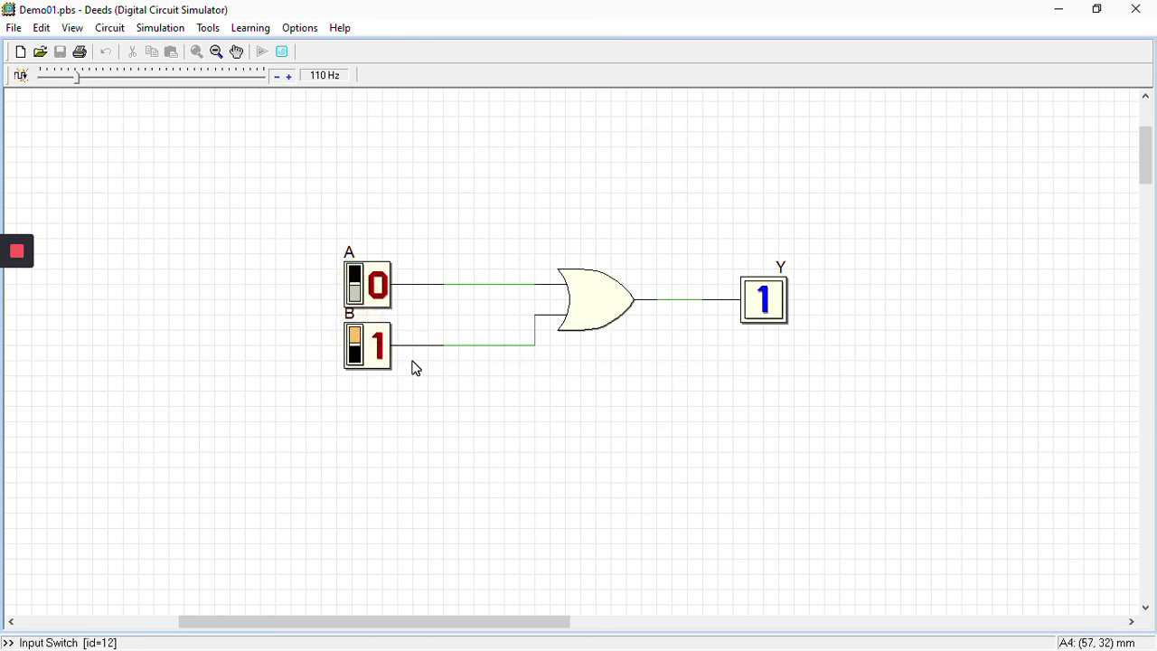
left_click(365, 363)
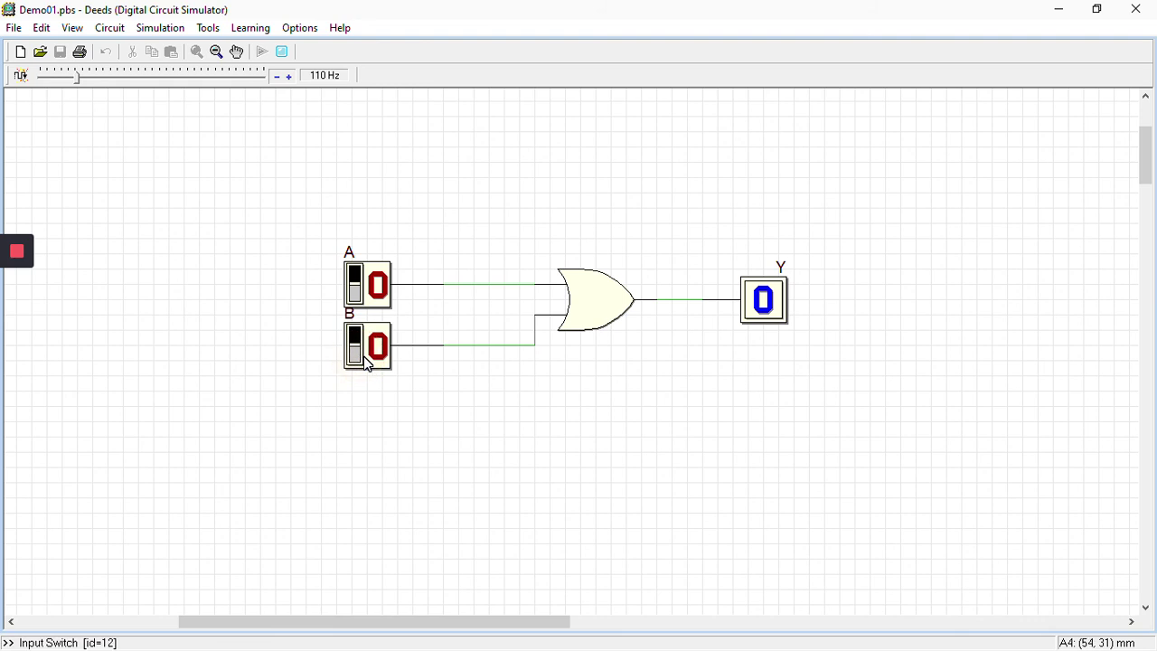